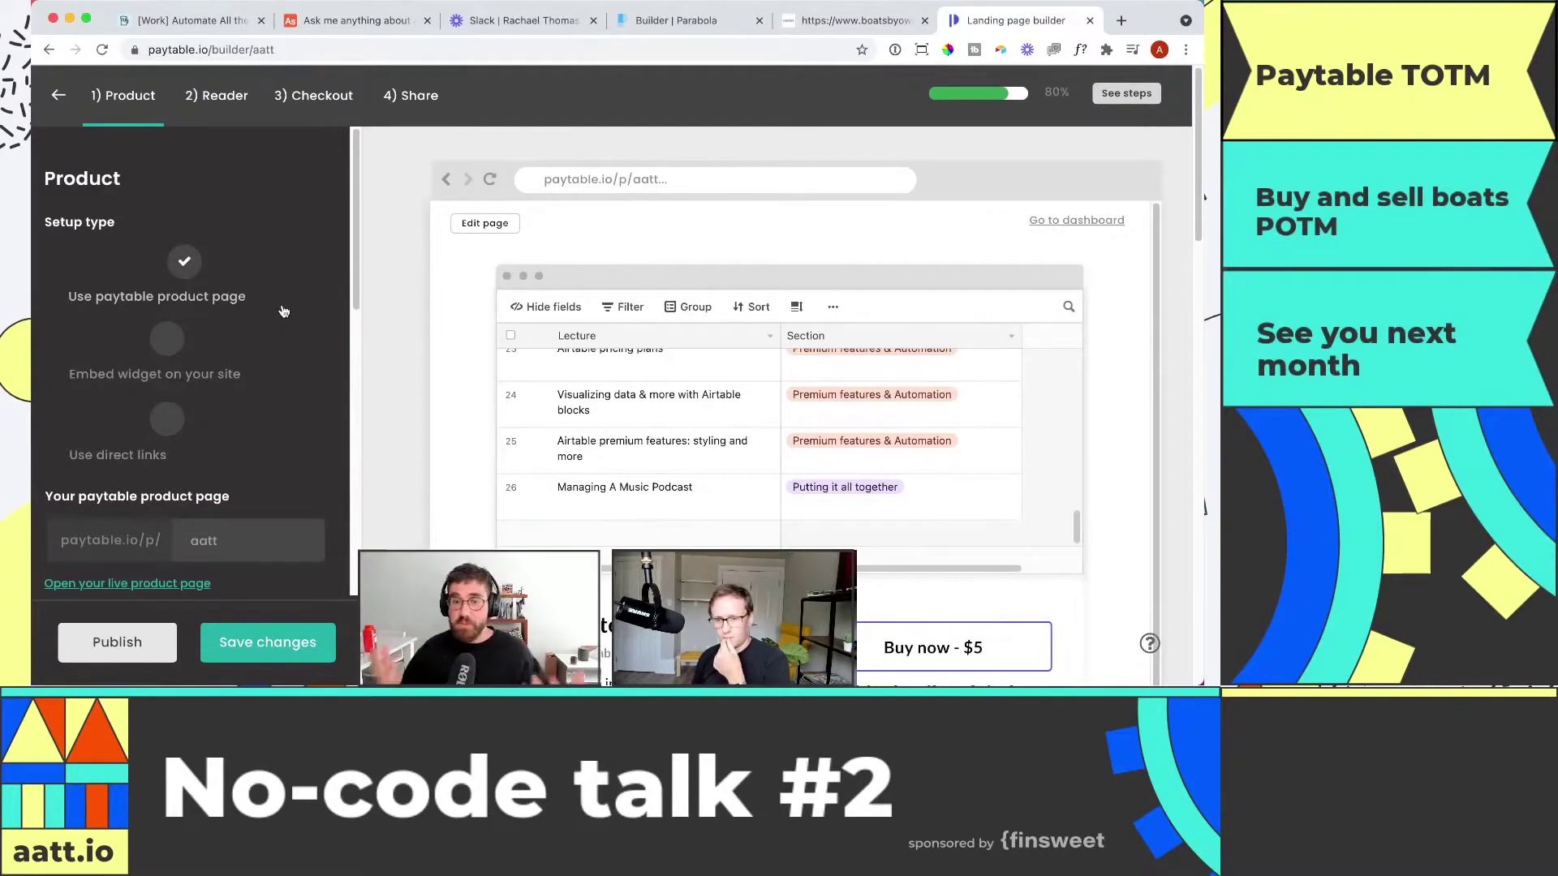
# - From the Share and embed step, open the live 'aatt' course product page in a new tab
pyautogui.moveTo(634, 302)
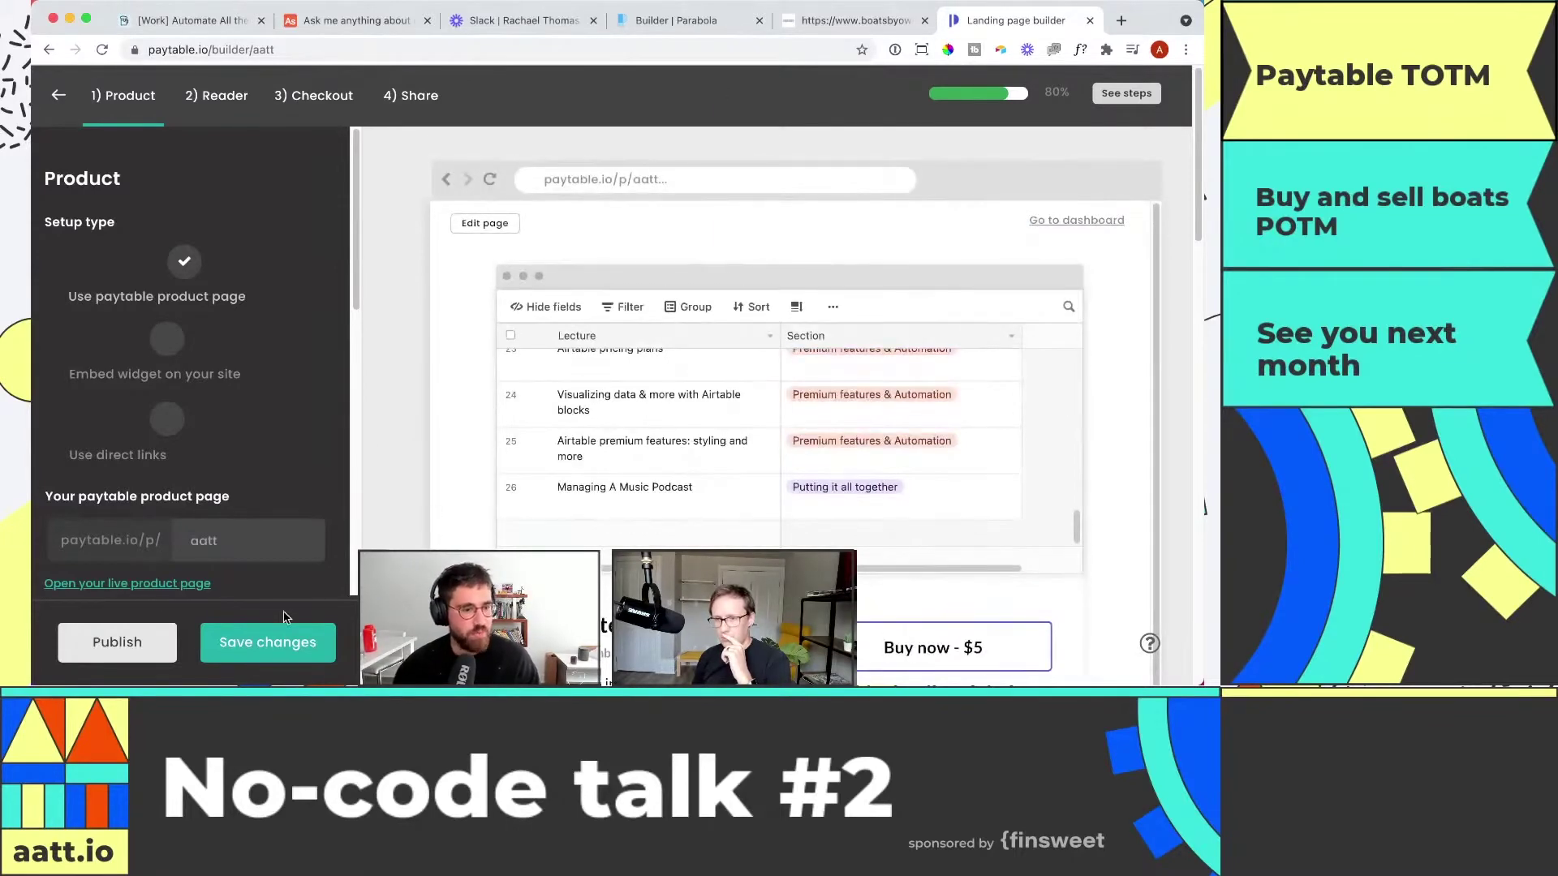
pyautogui.doubleClick(223, 540)
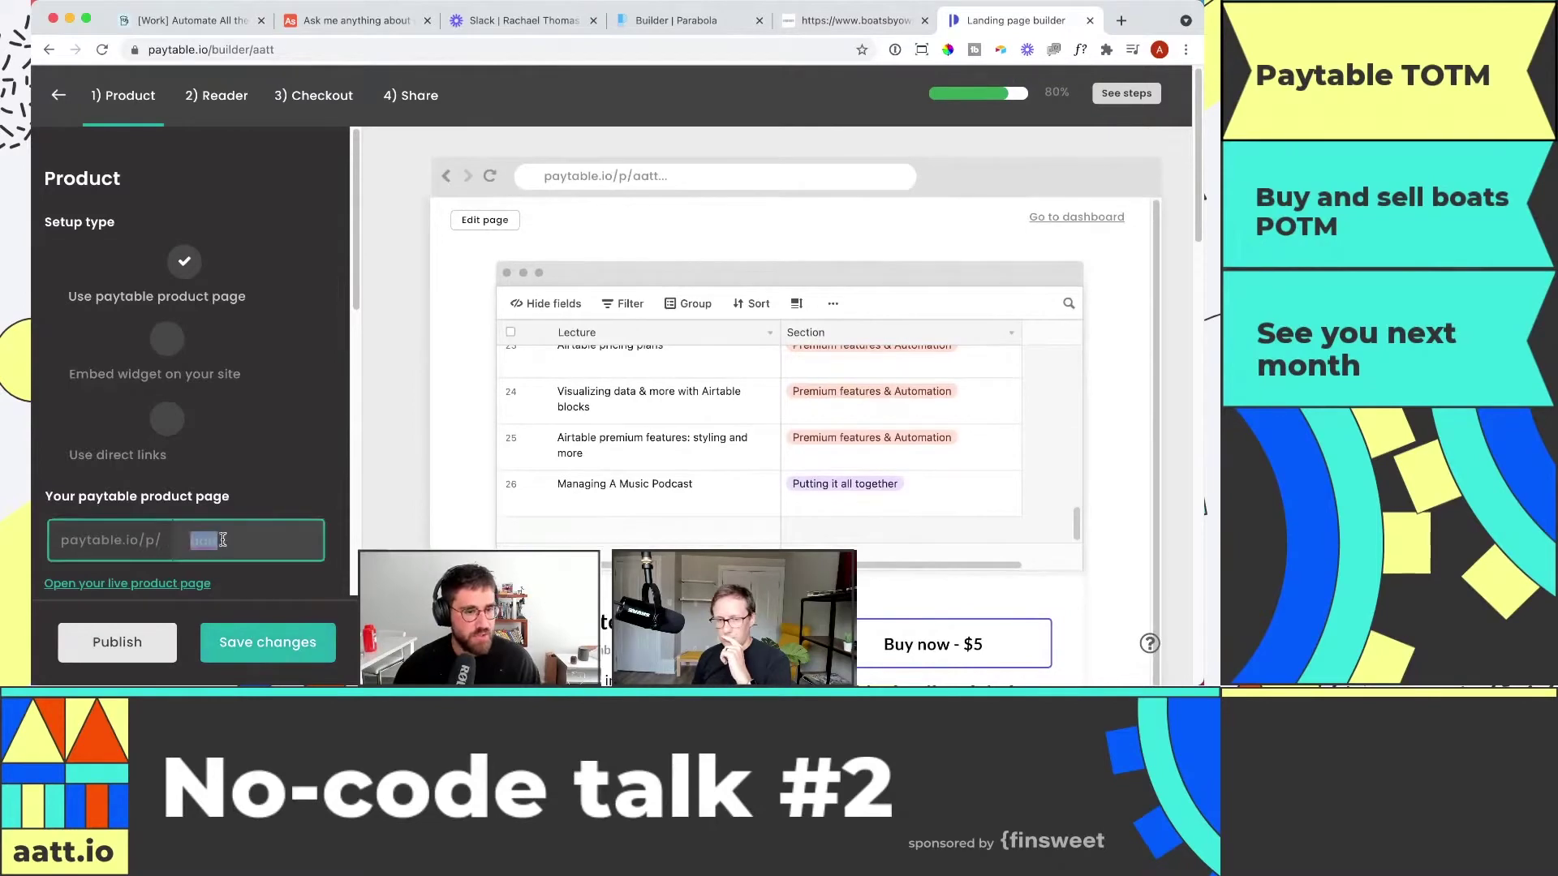
pyautogui.scroll(-3, 223, 539)
pyautogui.click(436, 106)
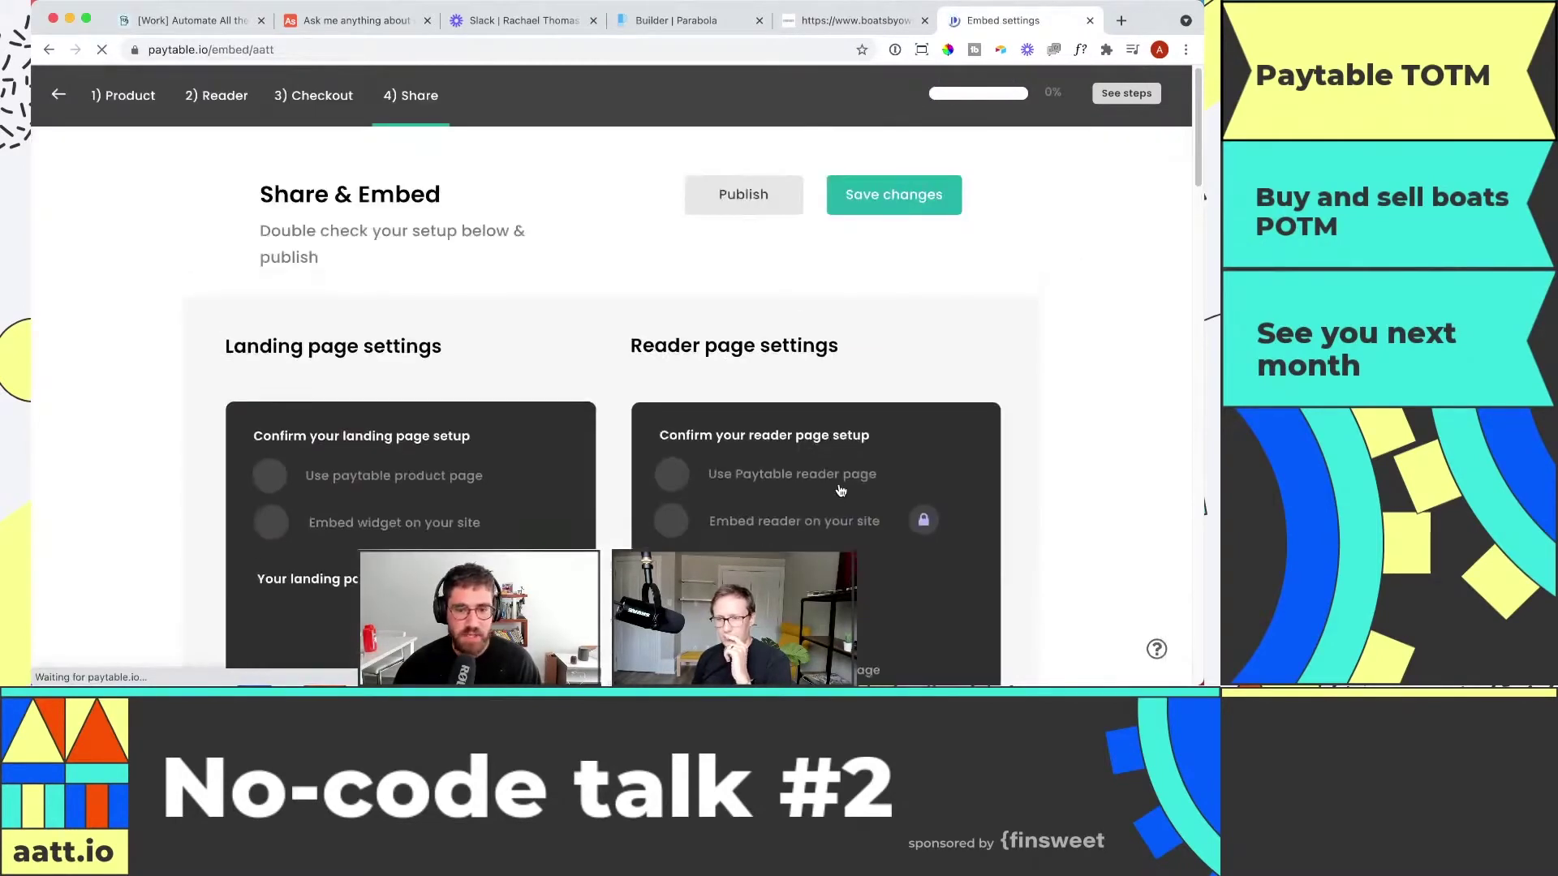
pyautogui.scroll(-3, 511, 337)
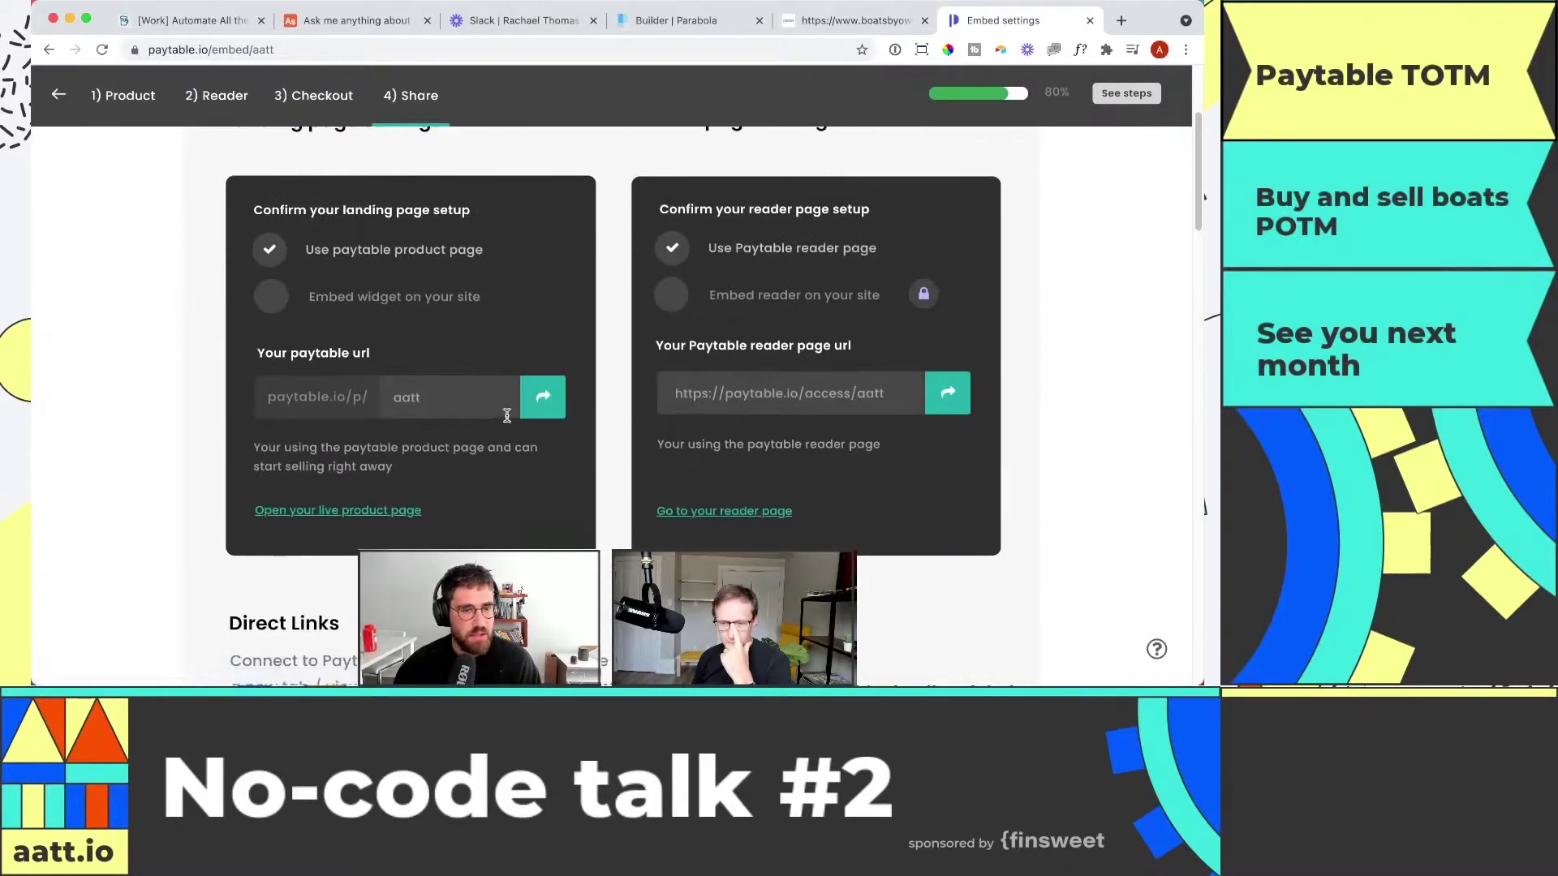
pyautogui.click(559, 403)
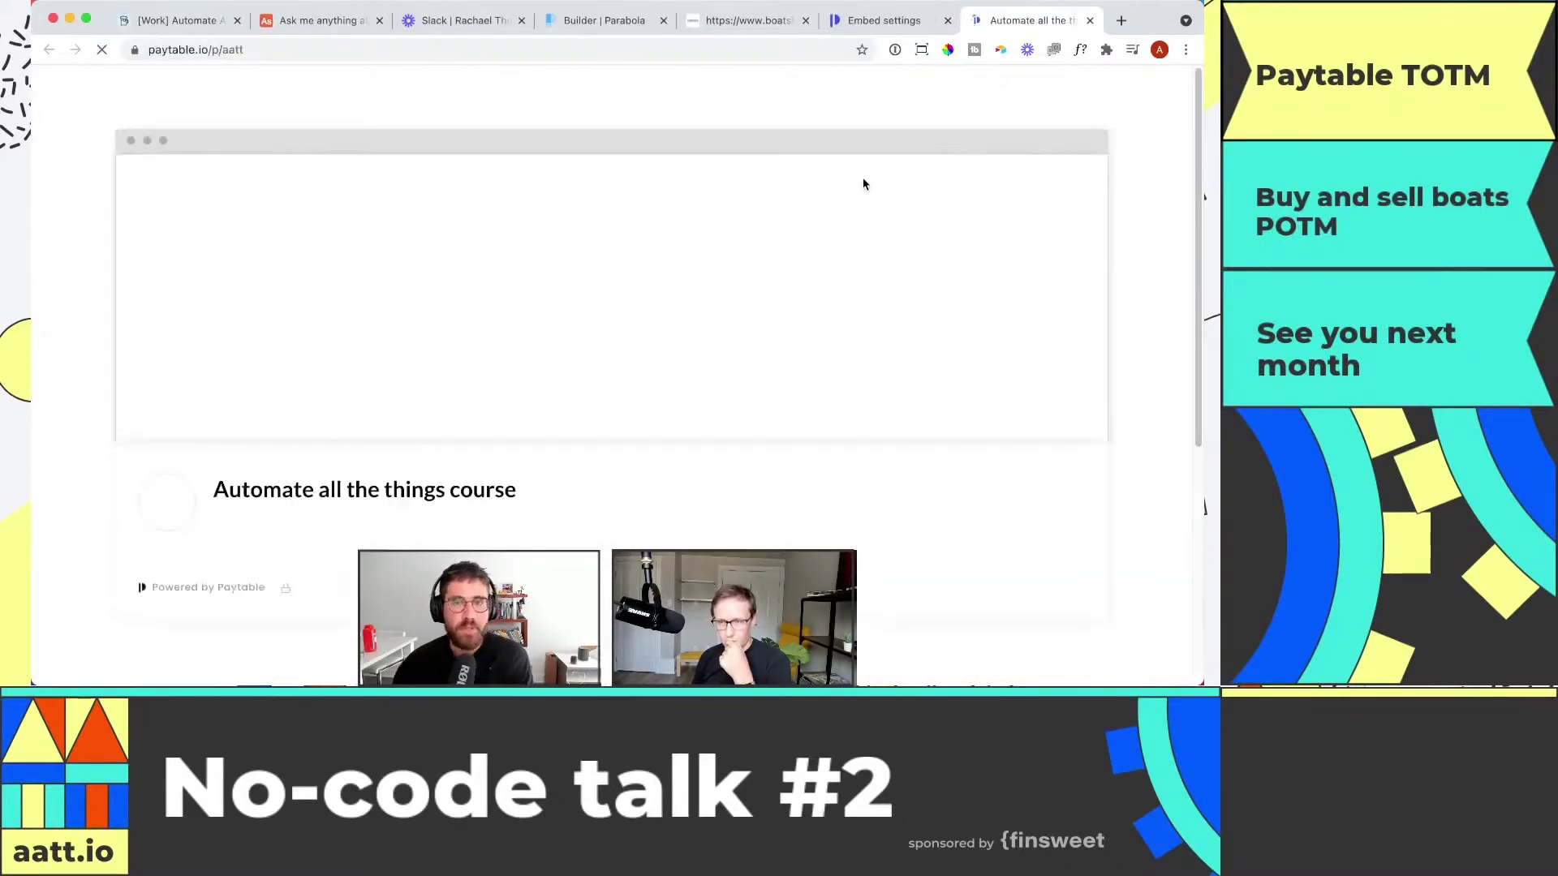
pyautogui.scroll(-5, 646, 320)
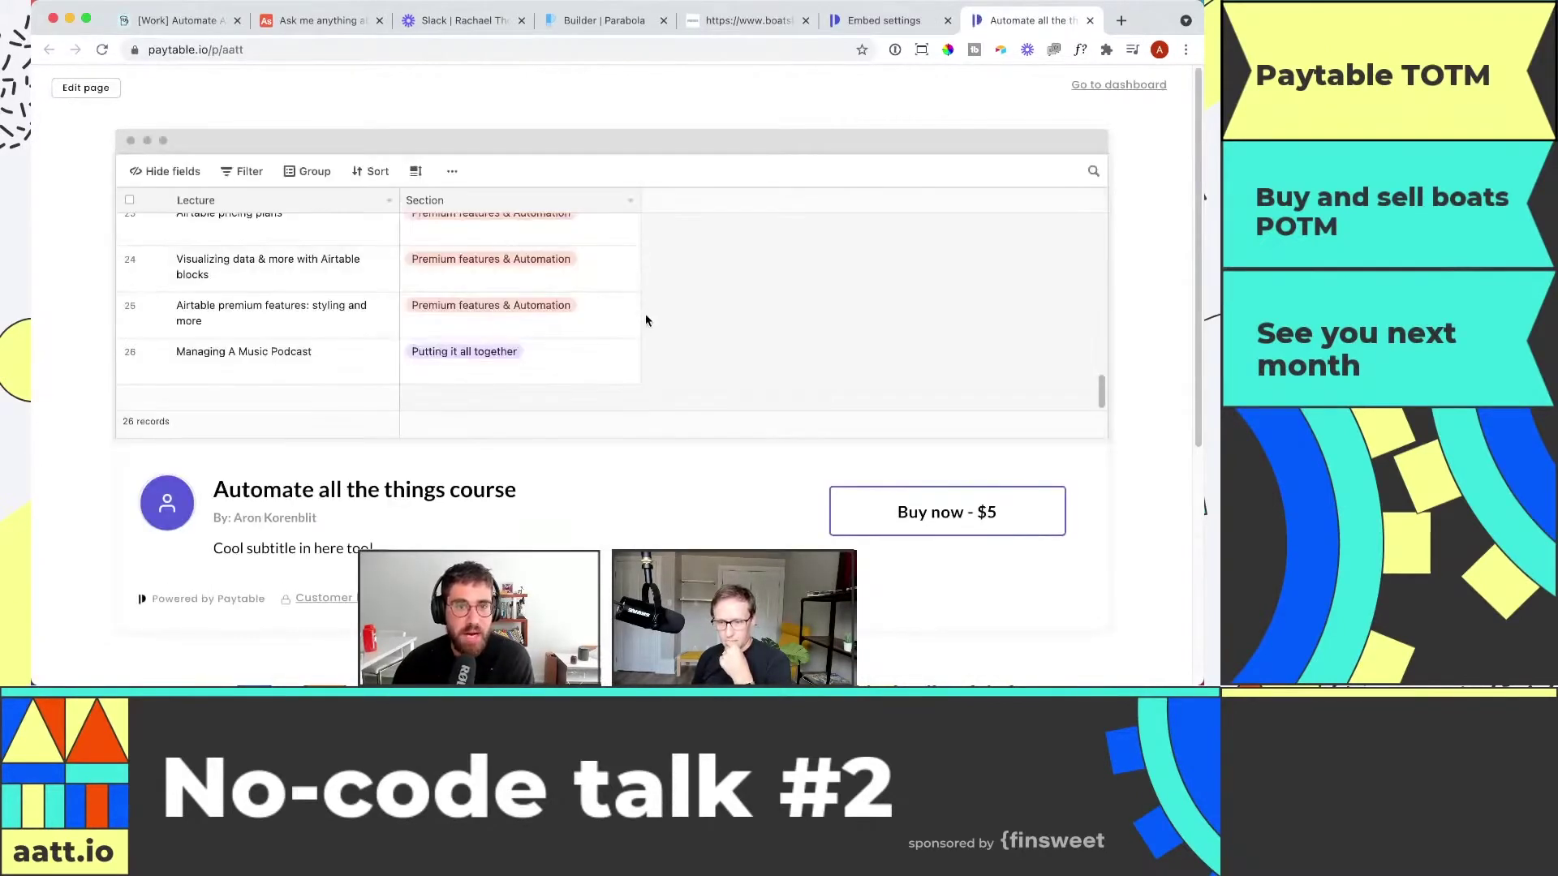
pyautogui.scroll(15, 564, 276)
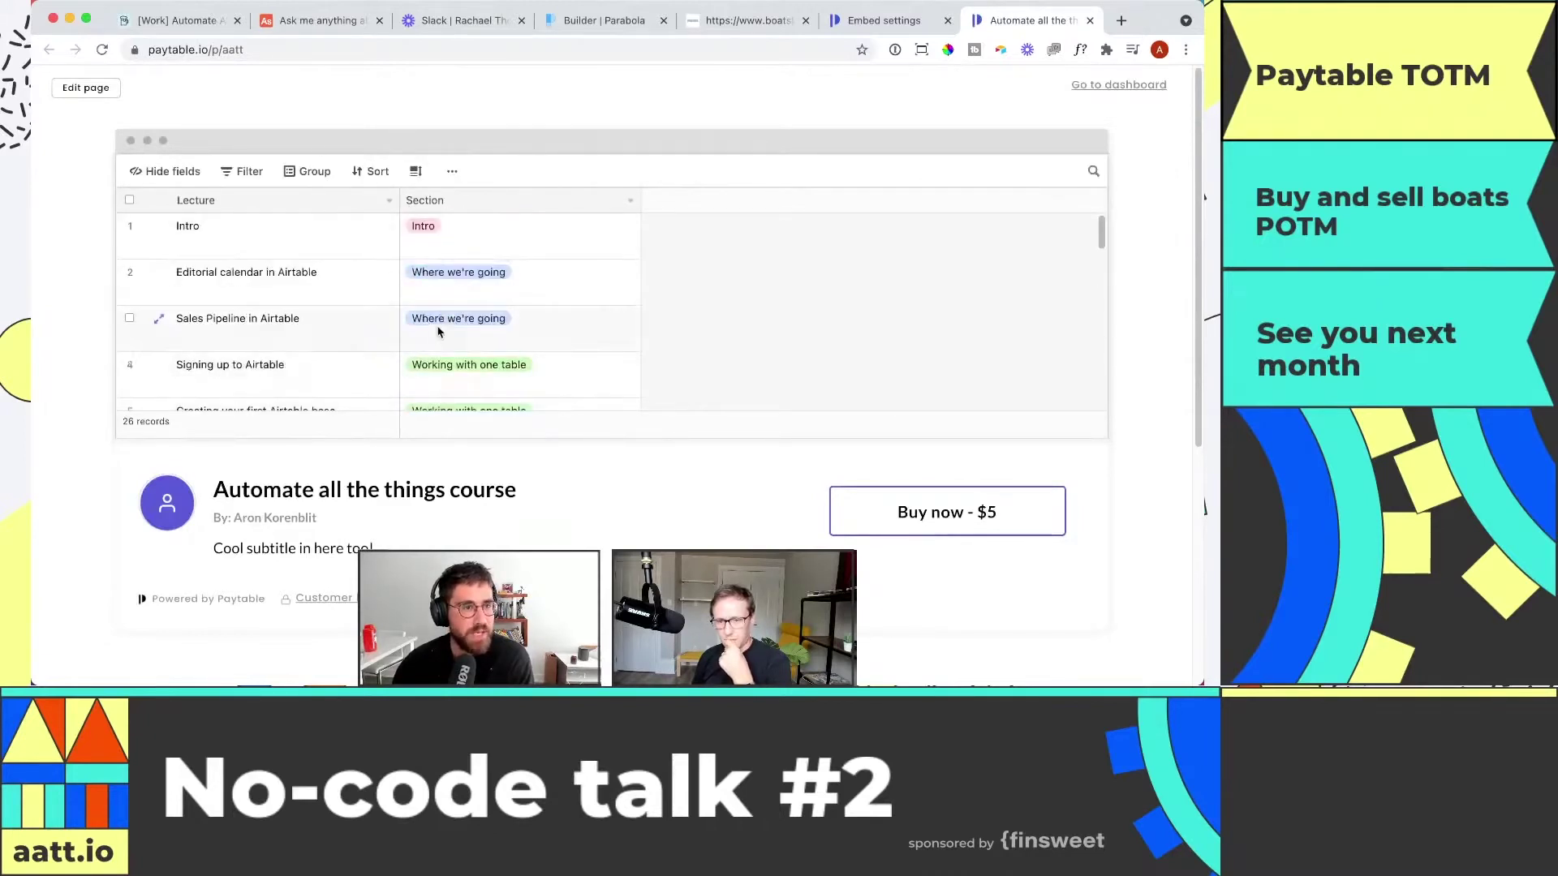
pyautogui.scroll(-1, 422, 258)
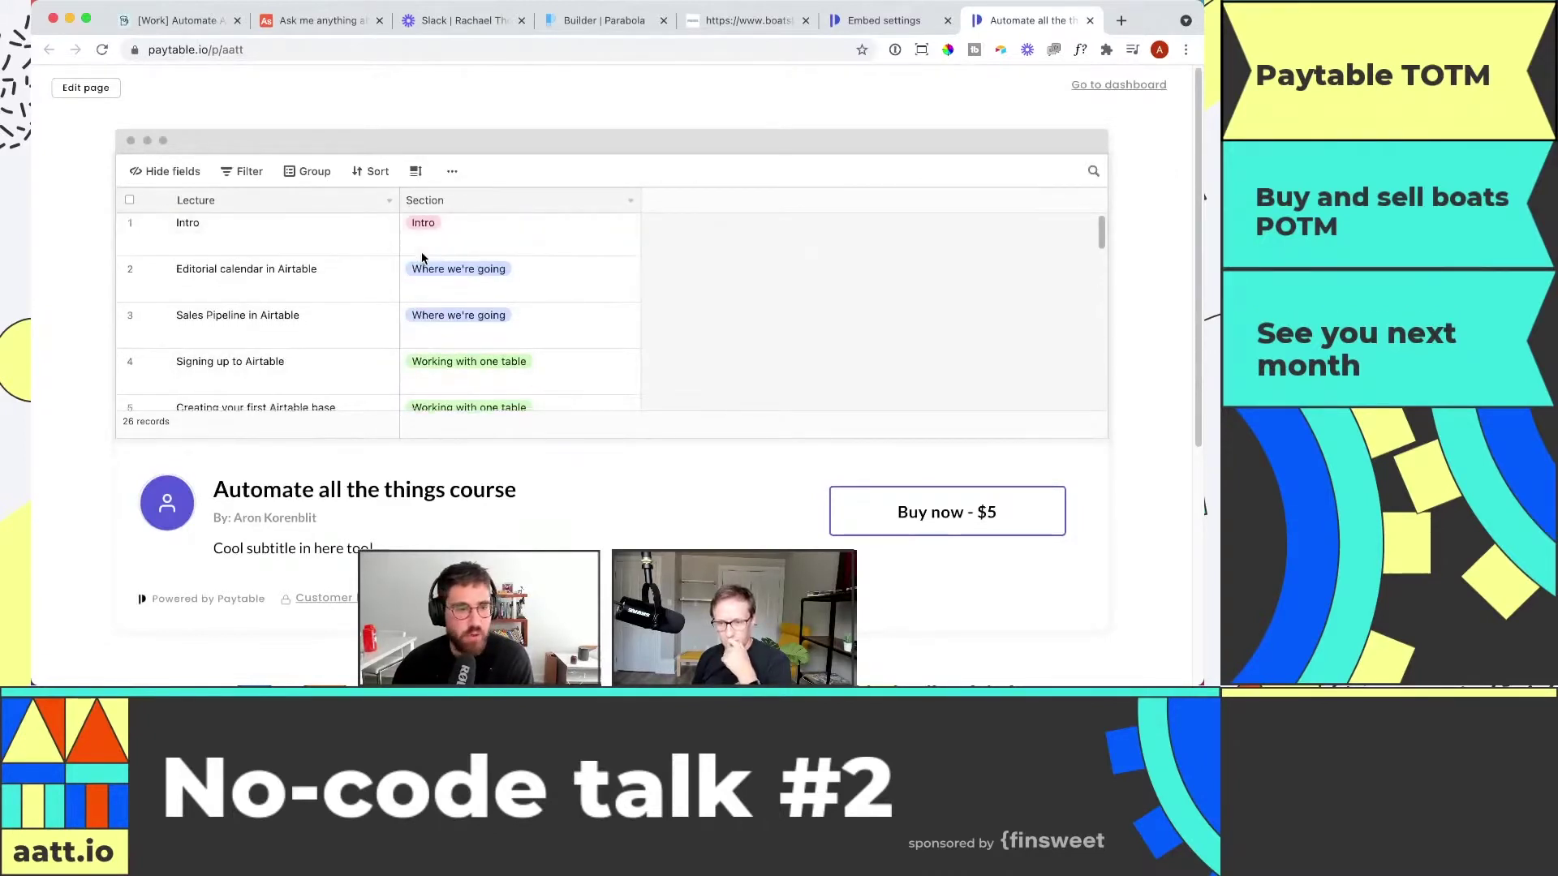
pyautogui.click(304, 263)
pyautogui.keyDown('shift'); pyautogui.click(307, 302); pyautogui.keyUp('shift')
pyautogui.scroll(-1, 274, 251)
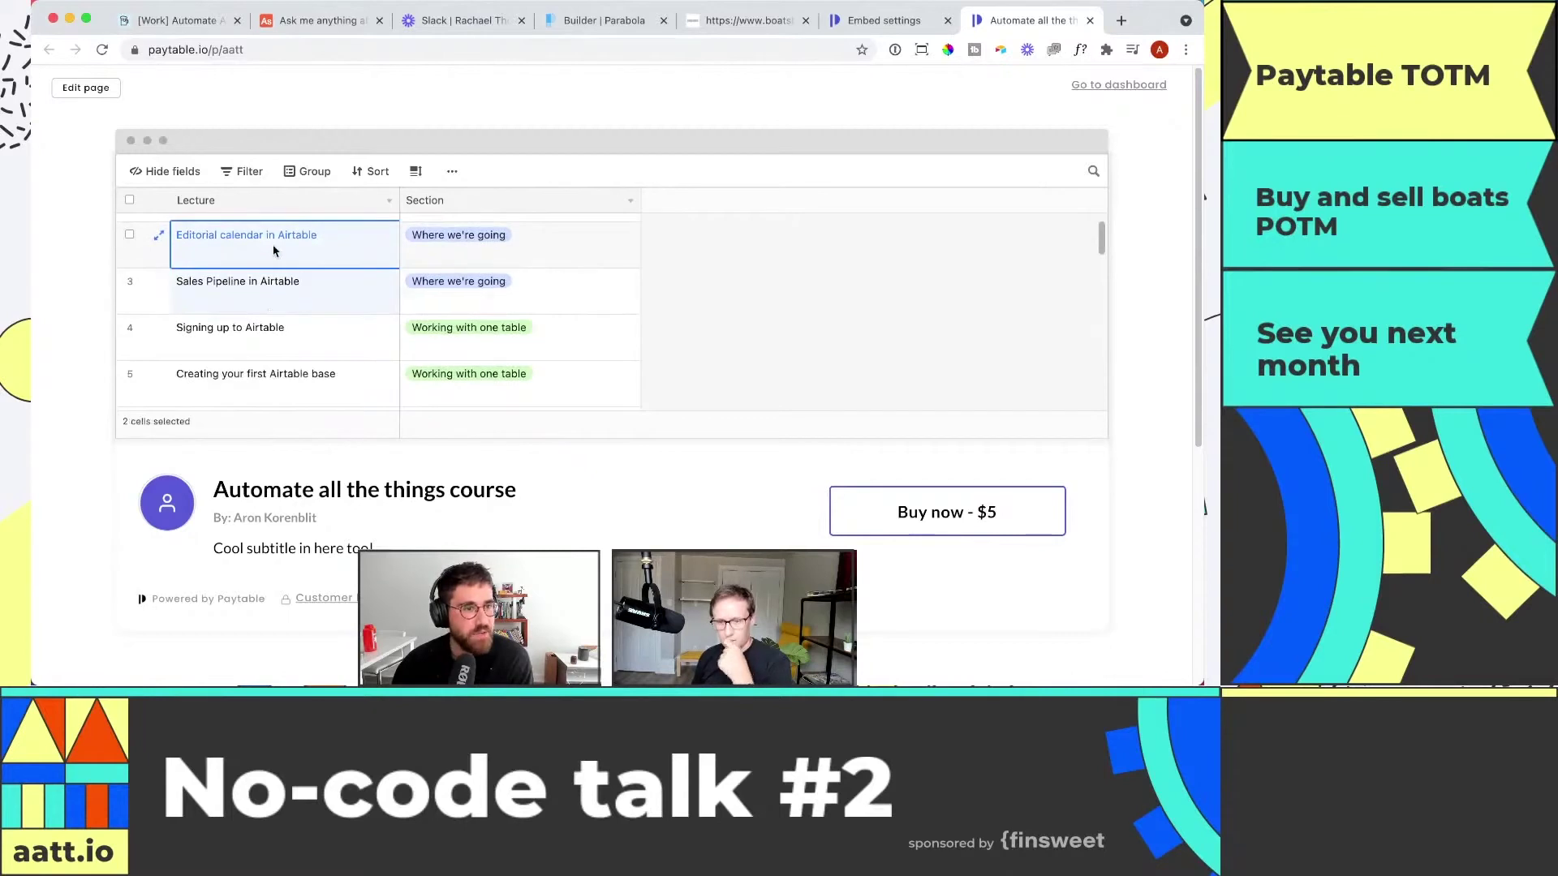
pyautogui.scroll(-8, 273, 308)
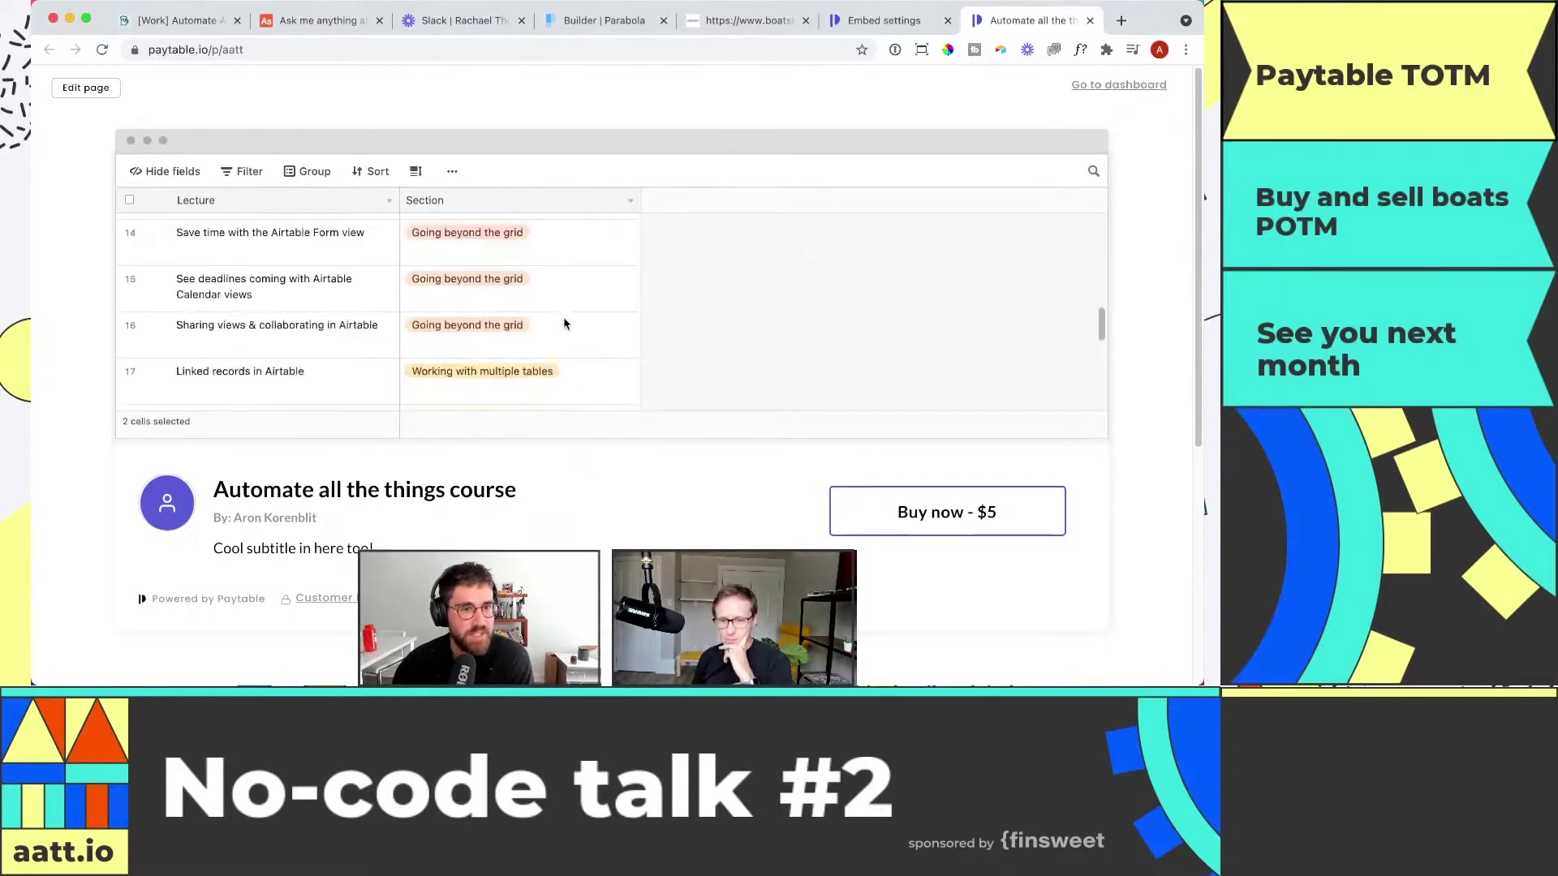
pyautogui.scroll(-4, 565, 324)
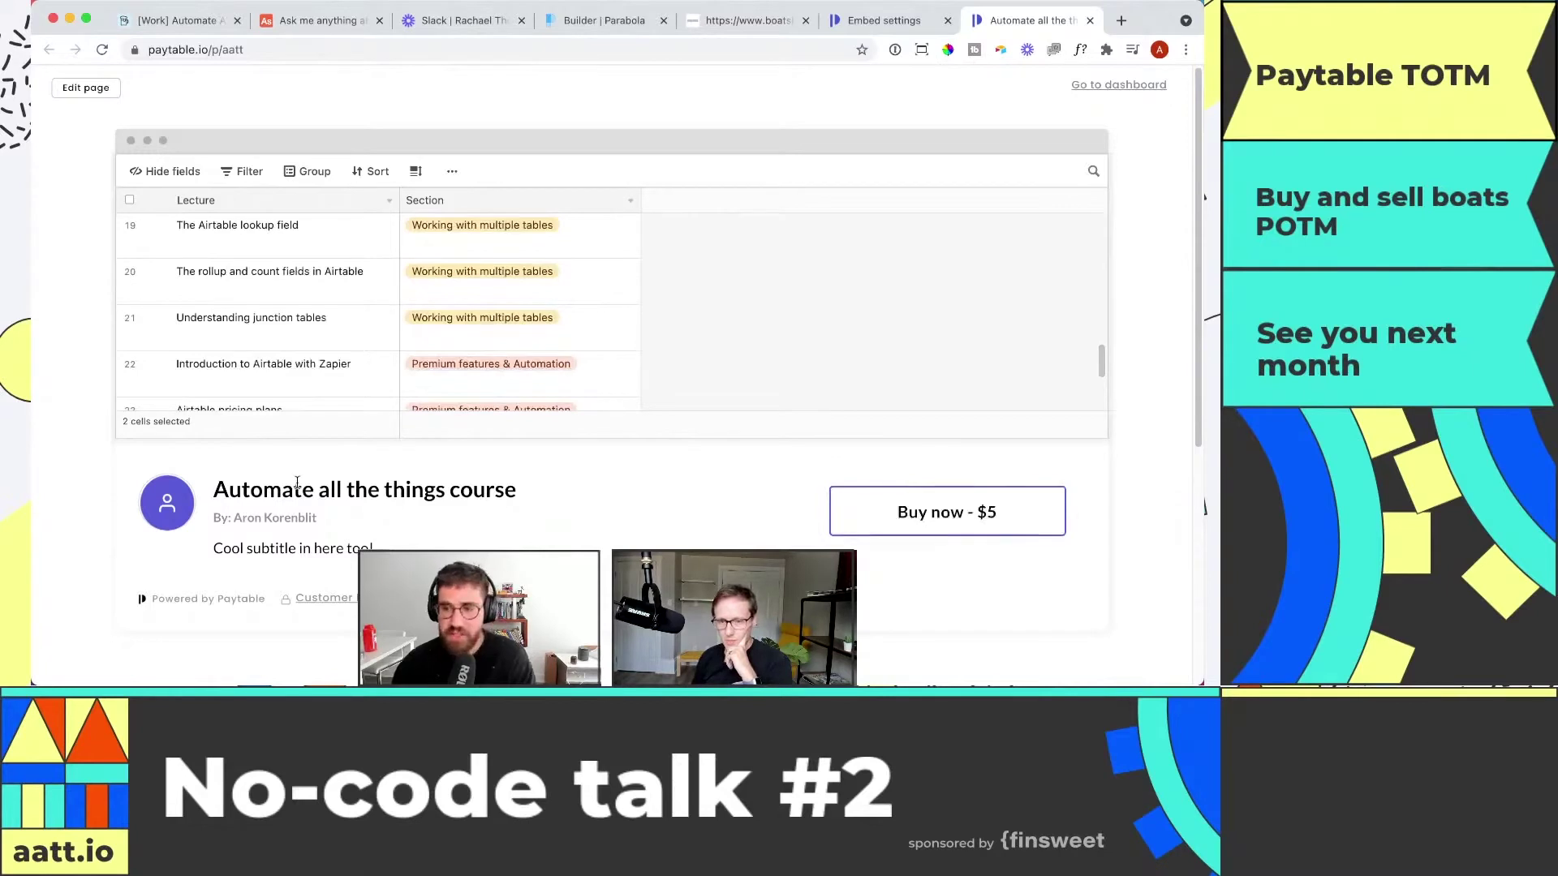
pyautogui.scroll(3, 686, 170)
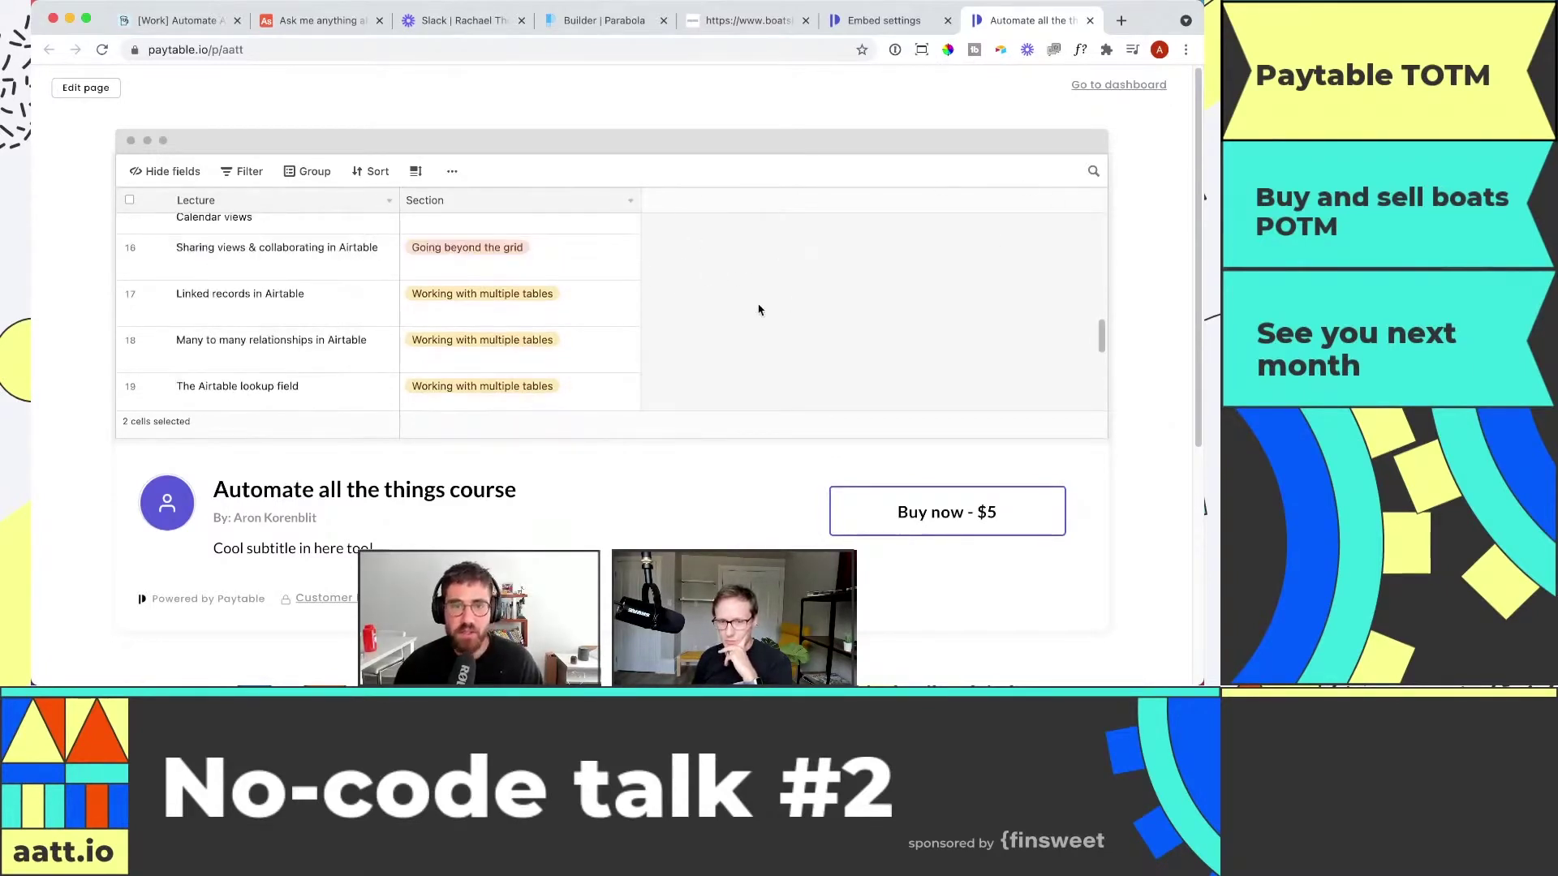
pyautogui.click(496, 46)
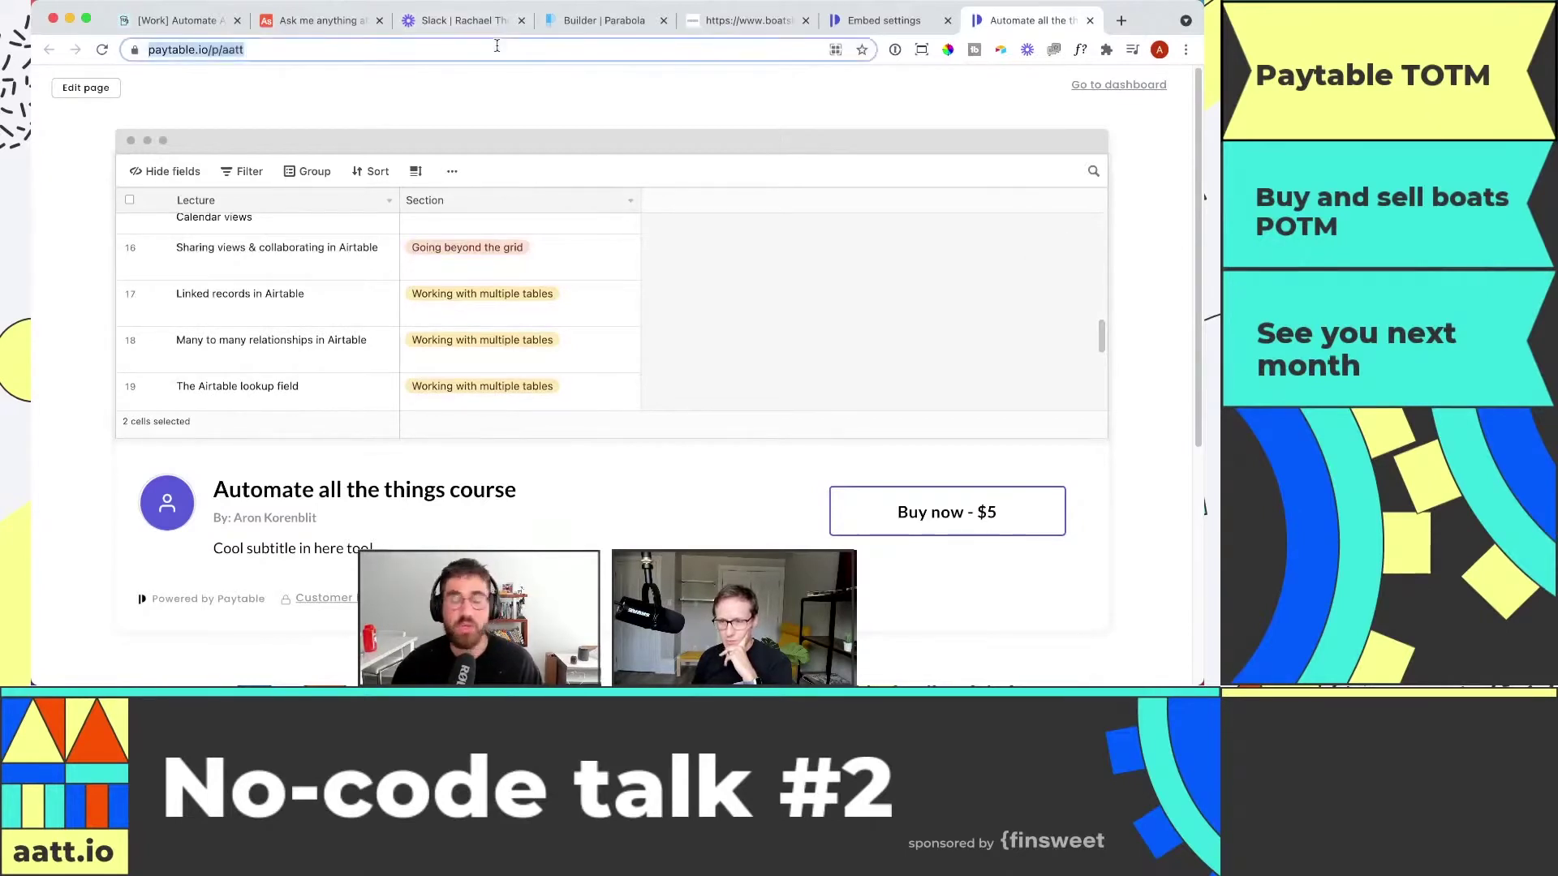
pyautogui.press('super+Tab')
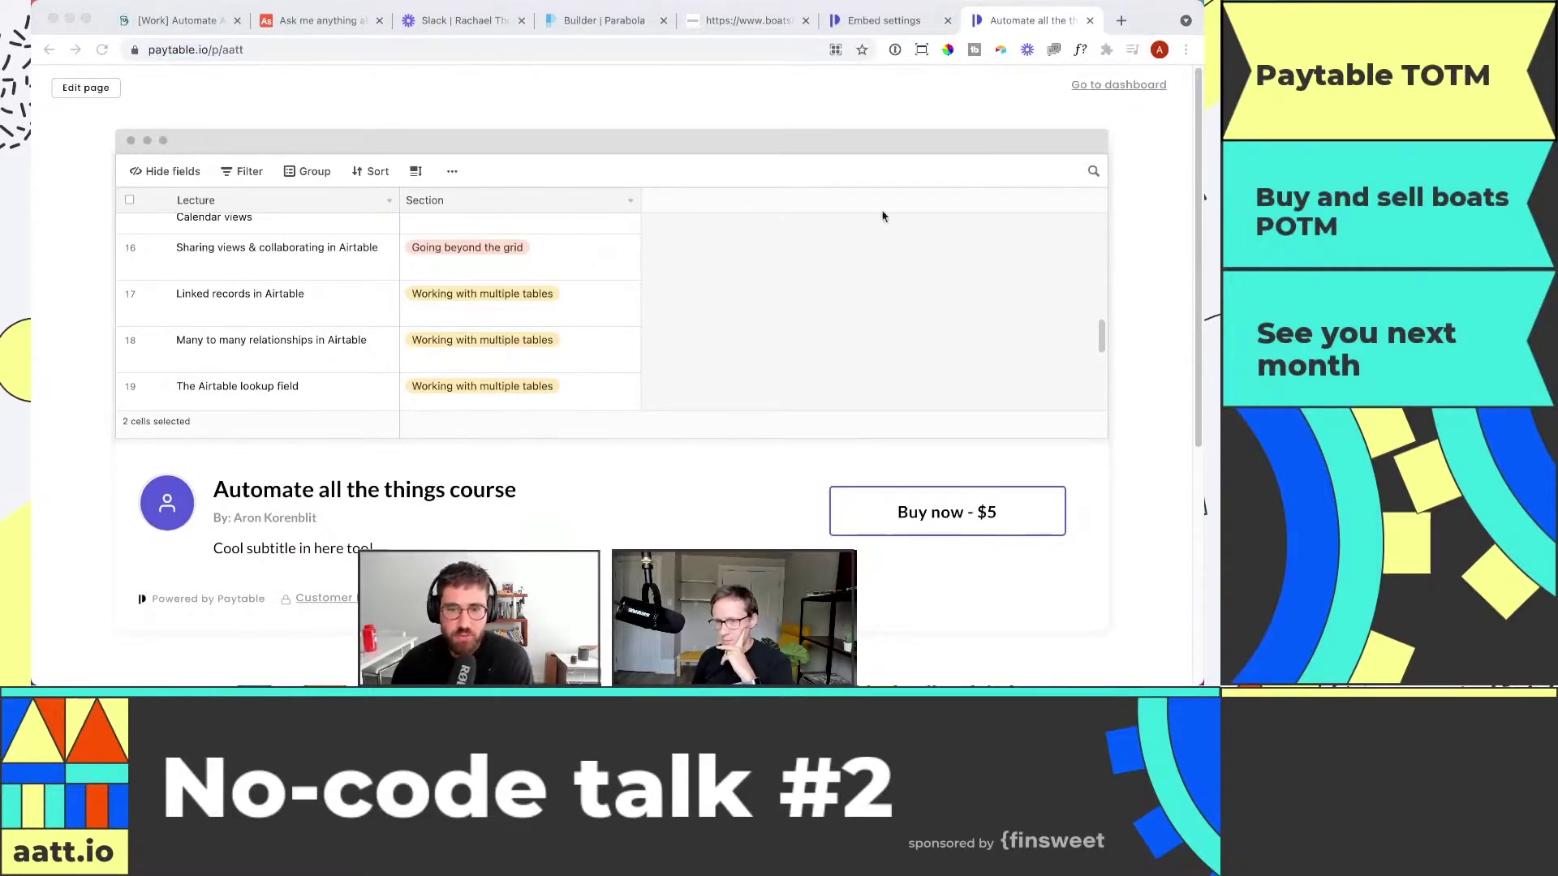
# - Return to the course's Product step in the embed settings
pyautogui.click(891, 25)
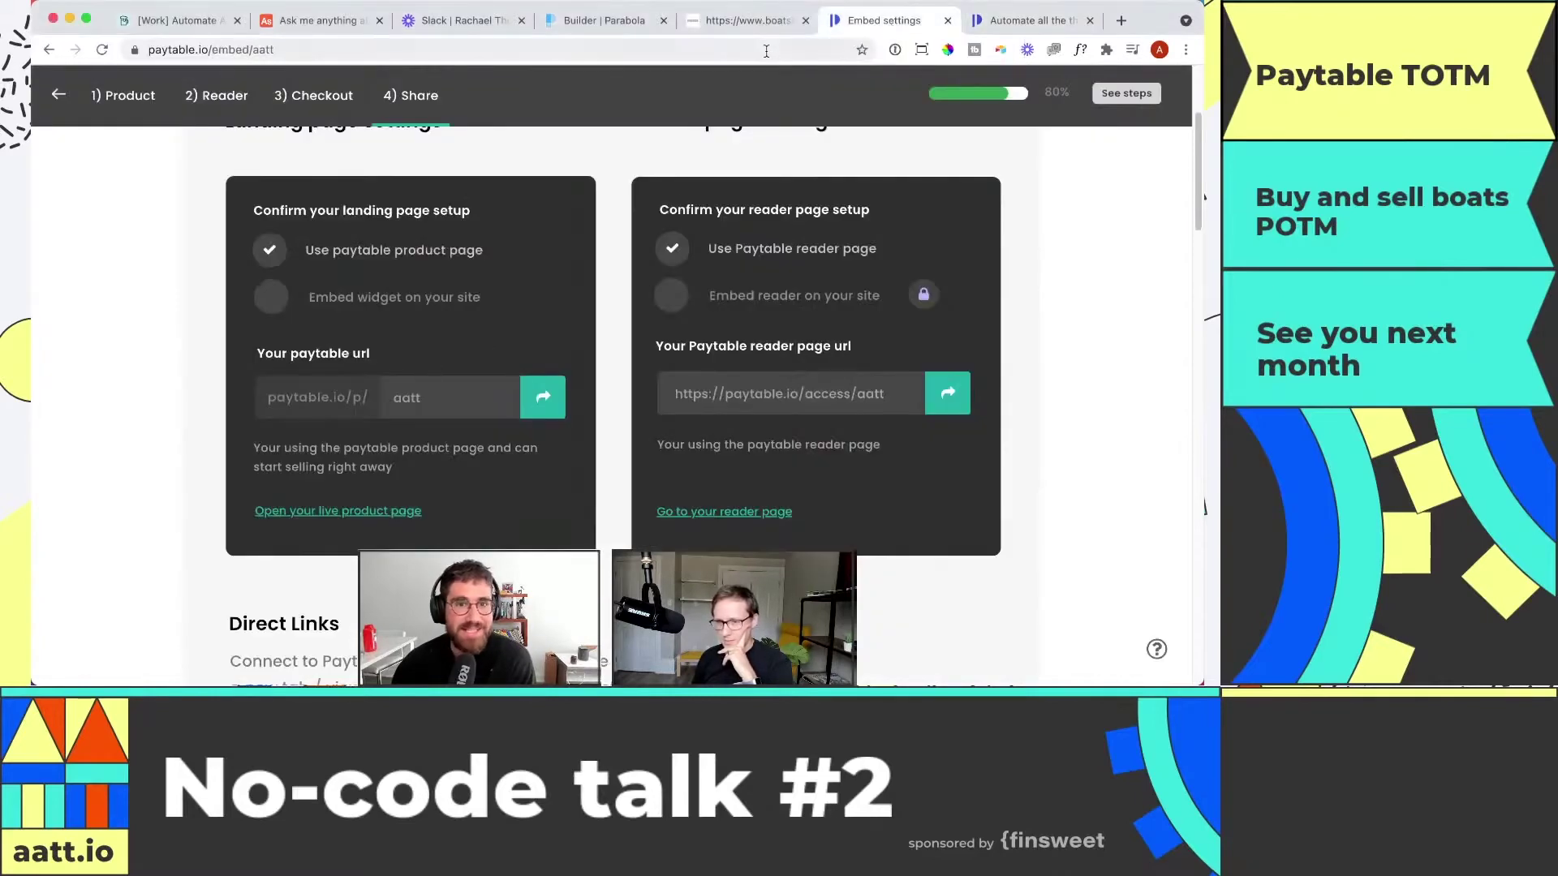
pyautogui.scroll(3, 699, 152)
pyautogui.click(119, 101)
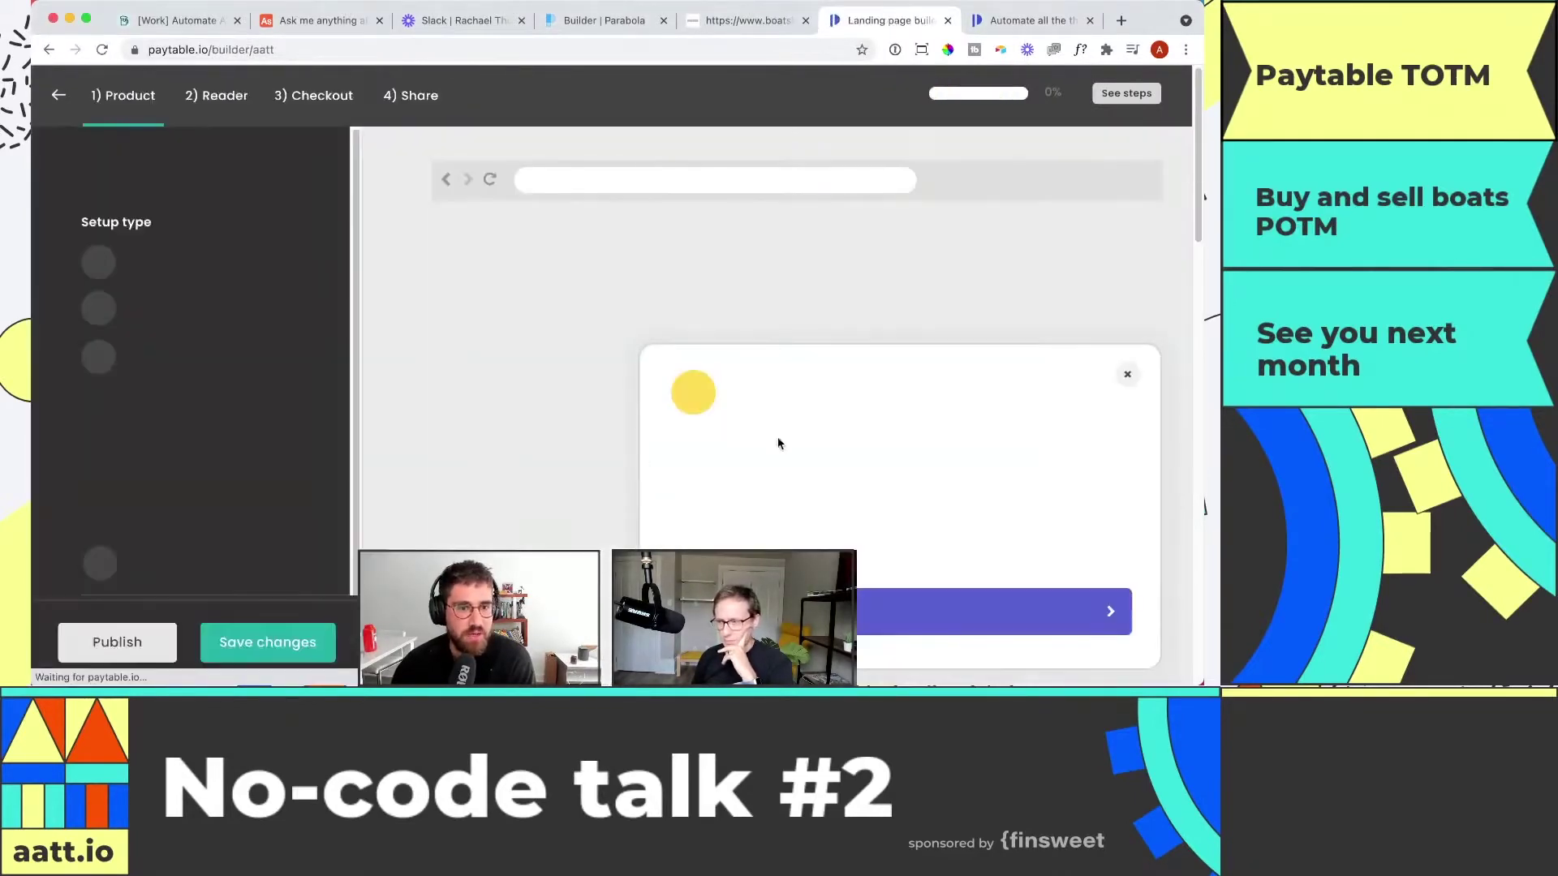
pyautogui.scroll(-3, 67, 275)
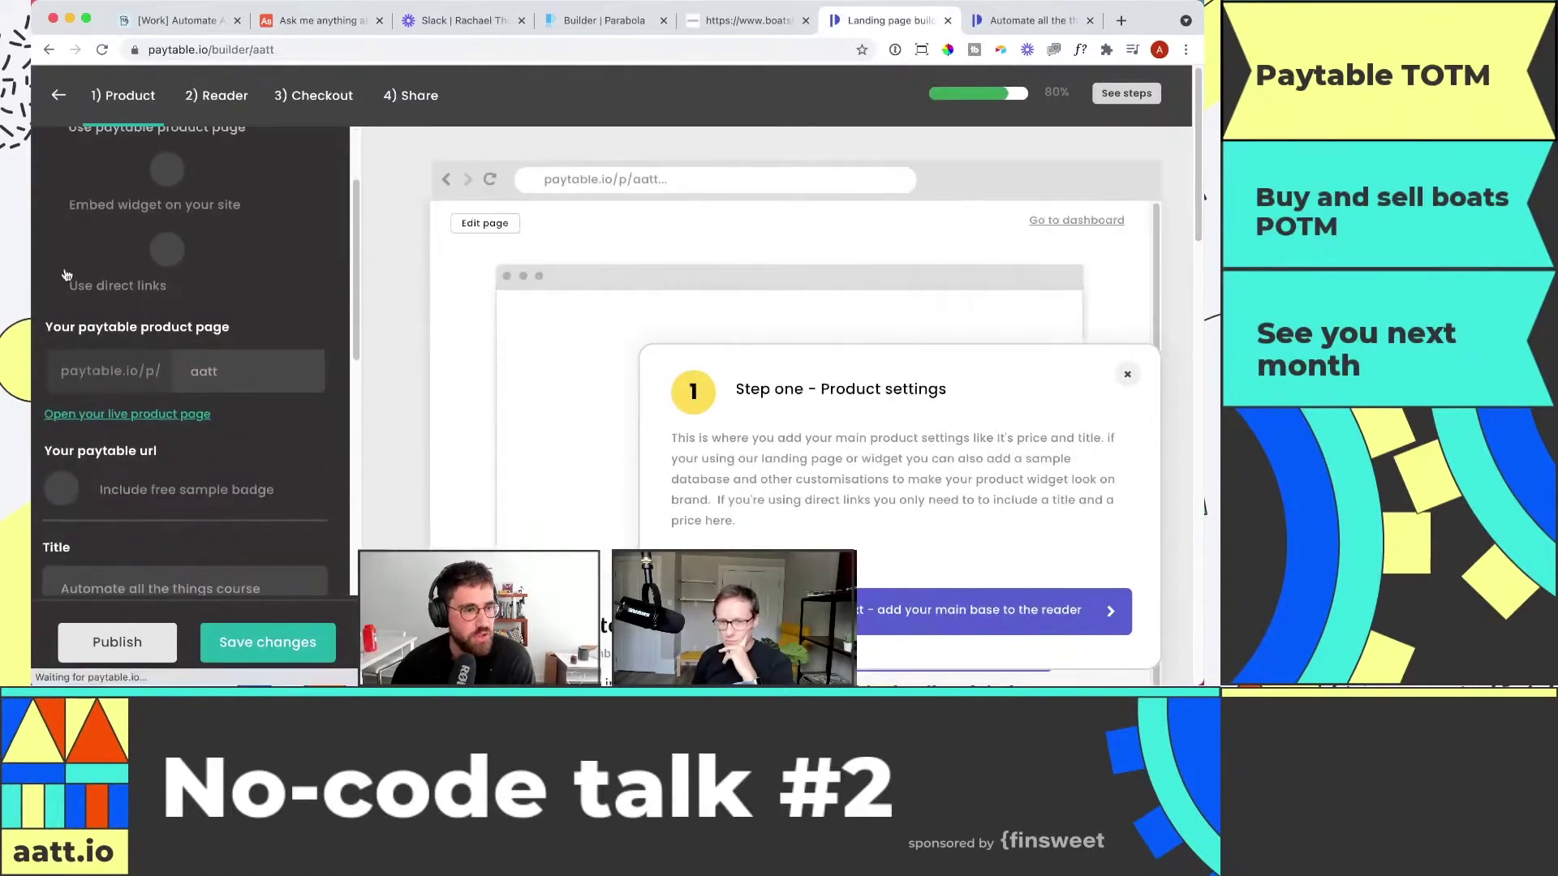
pyautogui.scroll(3, 66, 275)
pyautogui.scroll(-8, 118, 252)
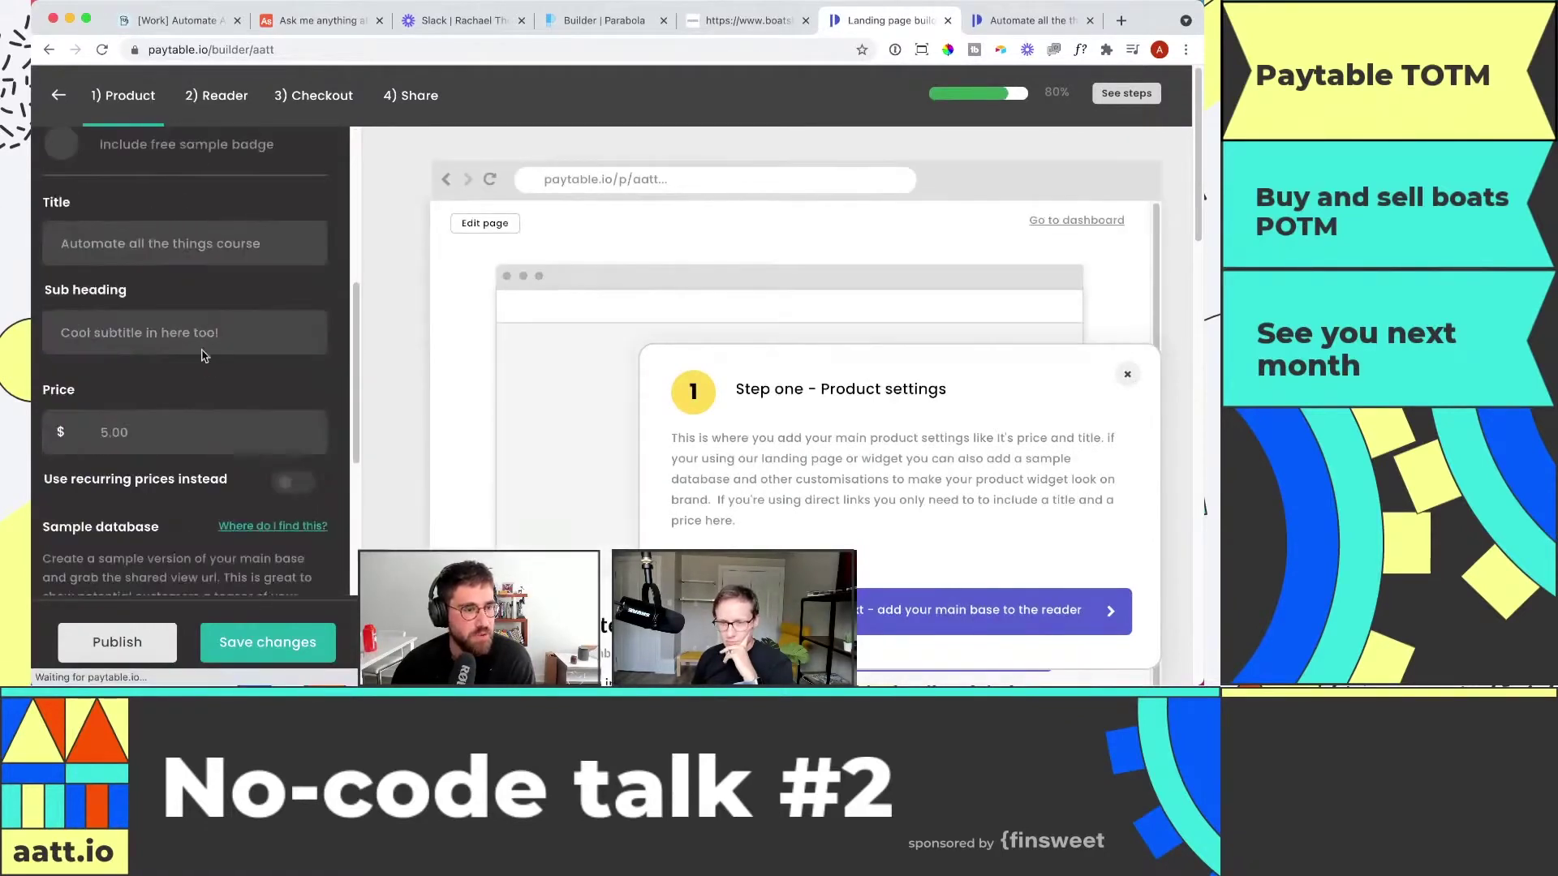
# - Retitle the course 'Essential guide to Airtable' and set the sub heading to 'buy my course'
pyautogui.click(118, 243)
pyautogui.press('super+a')
pyautogui.write('Es')
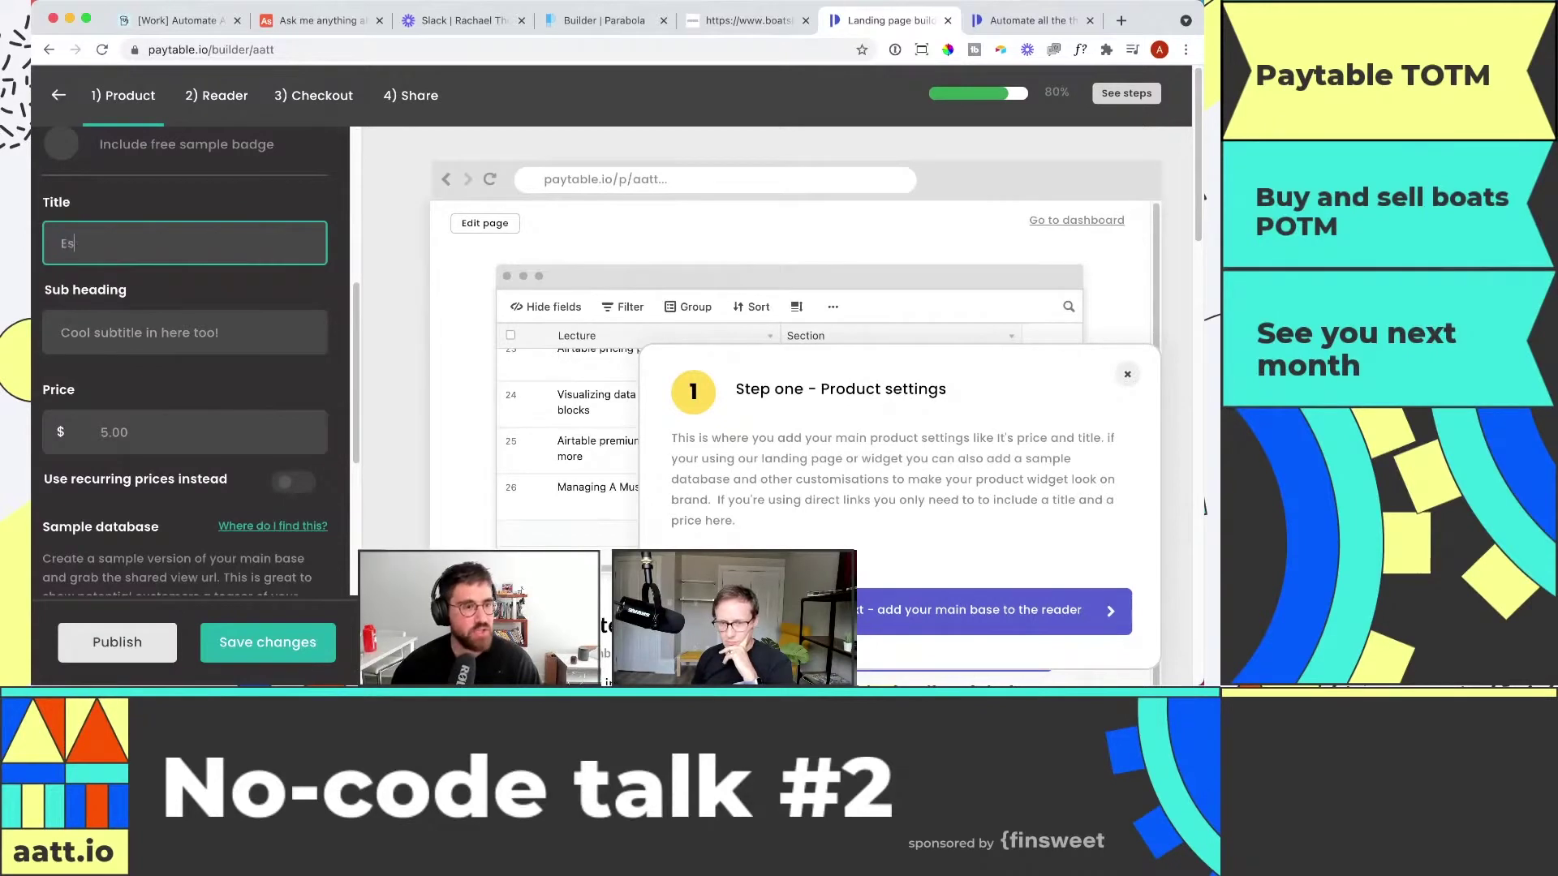
pyautogui.write('sential guide to Airtable')
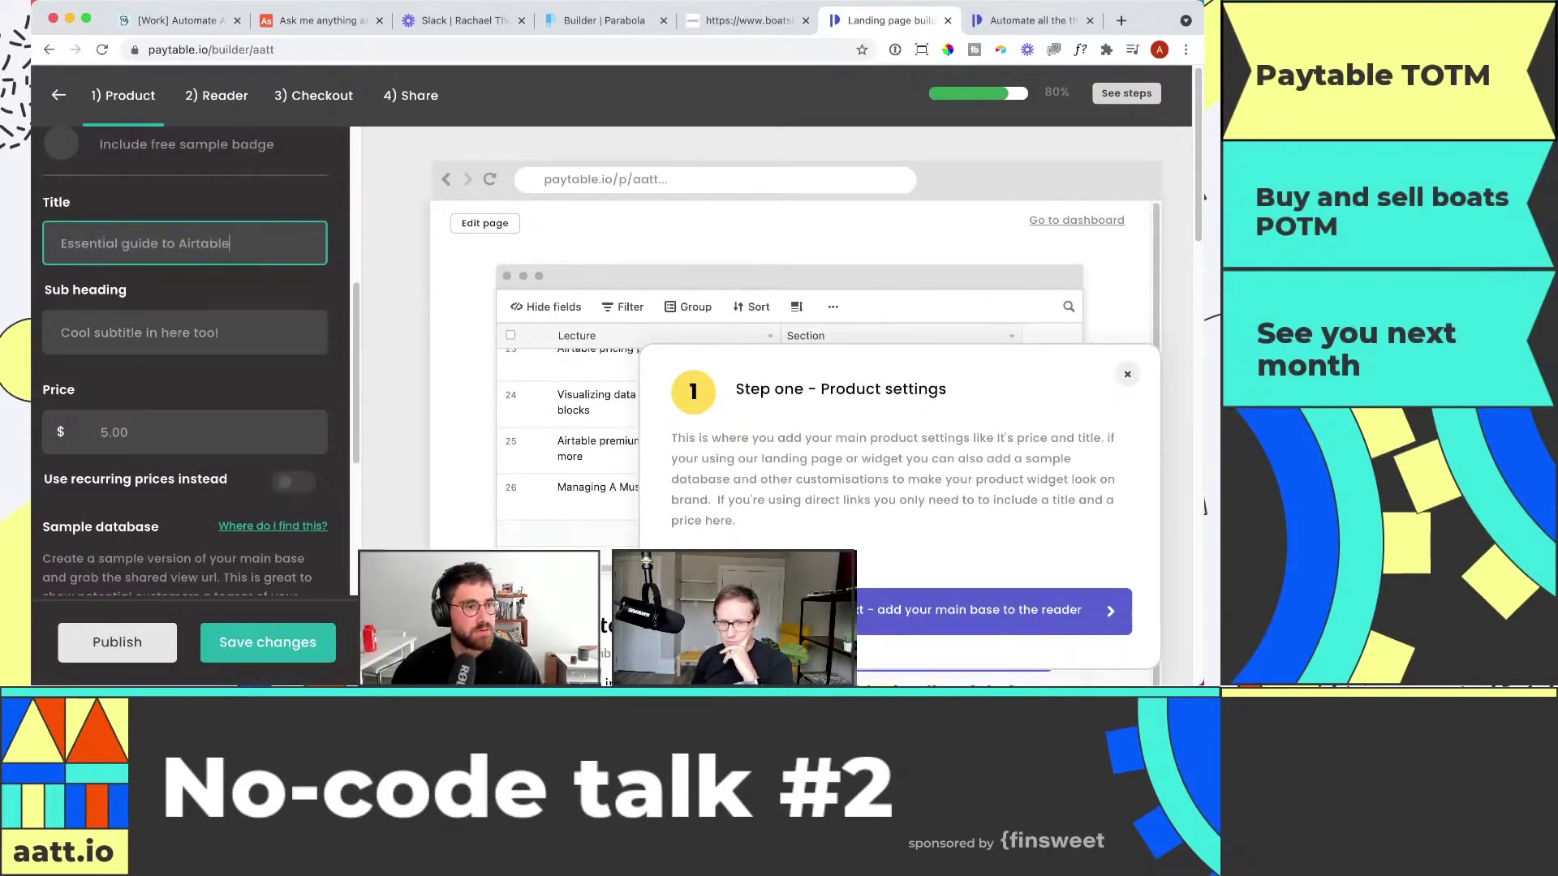
pyautogui.press('Tab')
pyautogui.write('Key resources')
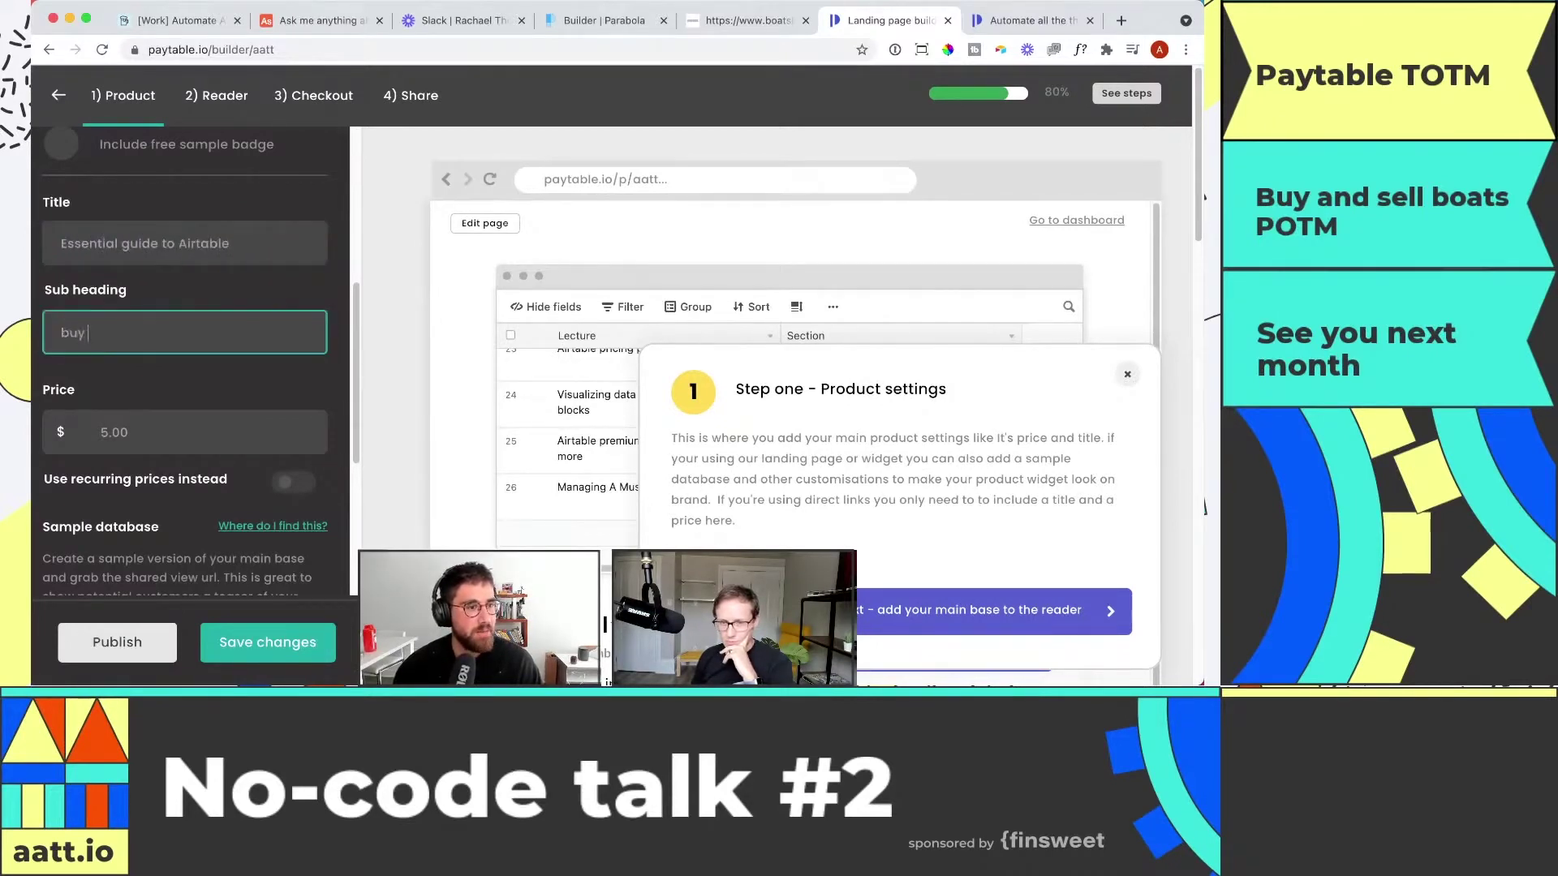
pyautogui.press('Tab')
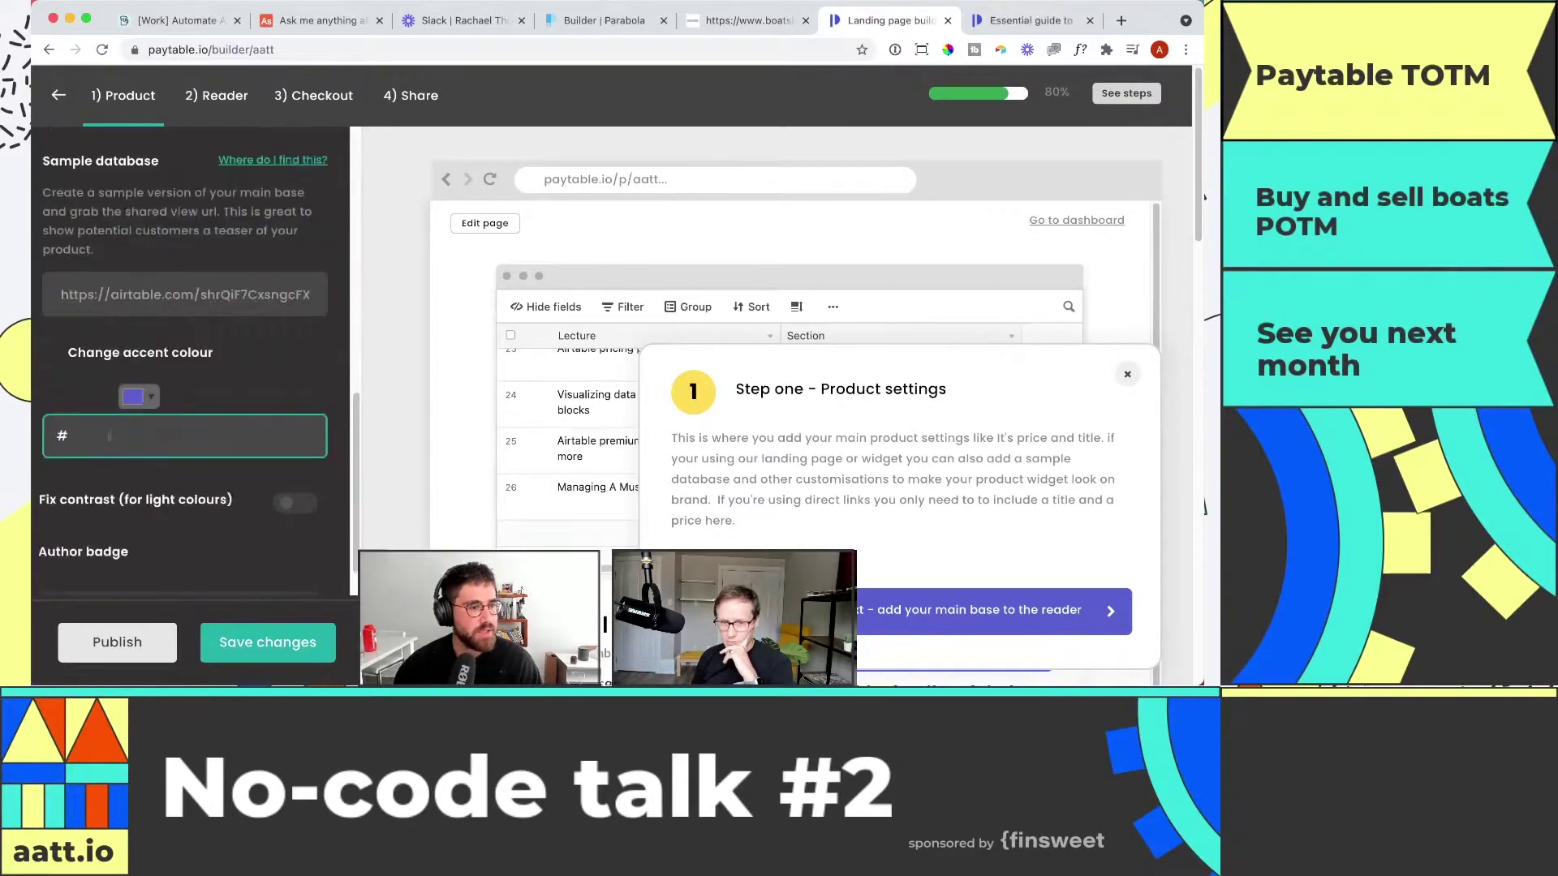
pyautogui.click(216, 407)
# - Save the product settings at the 5.00 price and dismiss the confirmation and help popups
pyautogui.scroll(-4, 217, 408)
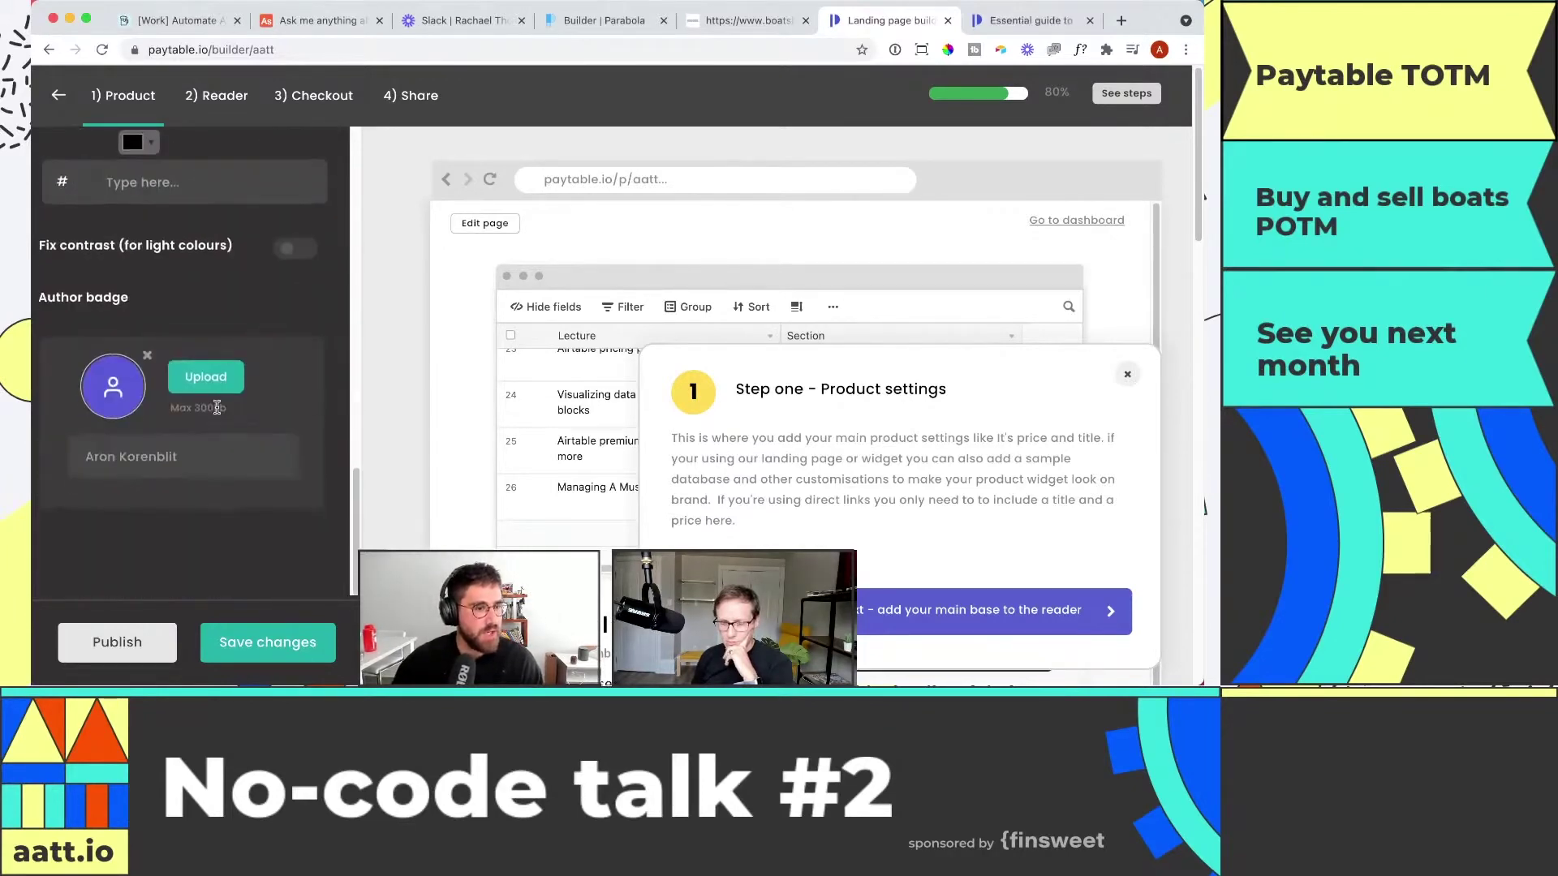
pyautogui.scroll(10, 217, 407)
pyautogui.scroll(-3, 178, 458)
pyautogui.click(170, 367)
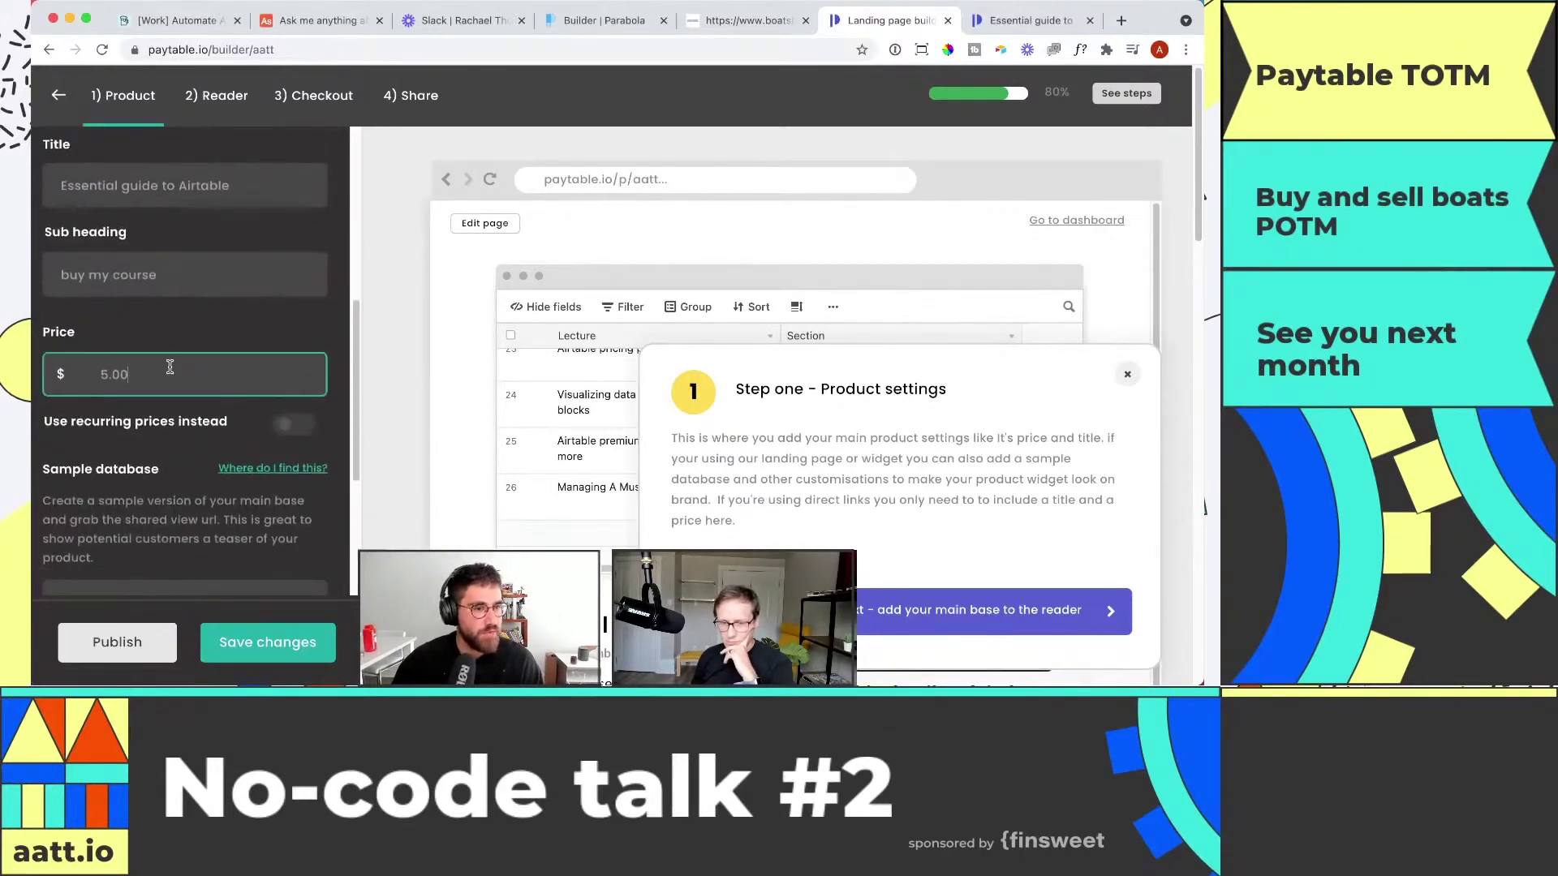
pyautogui.click(257, 661)
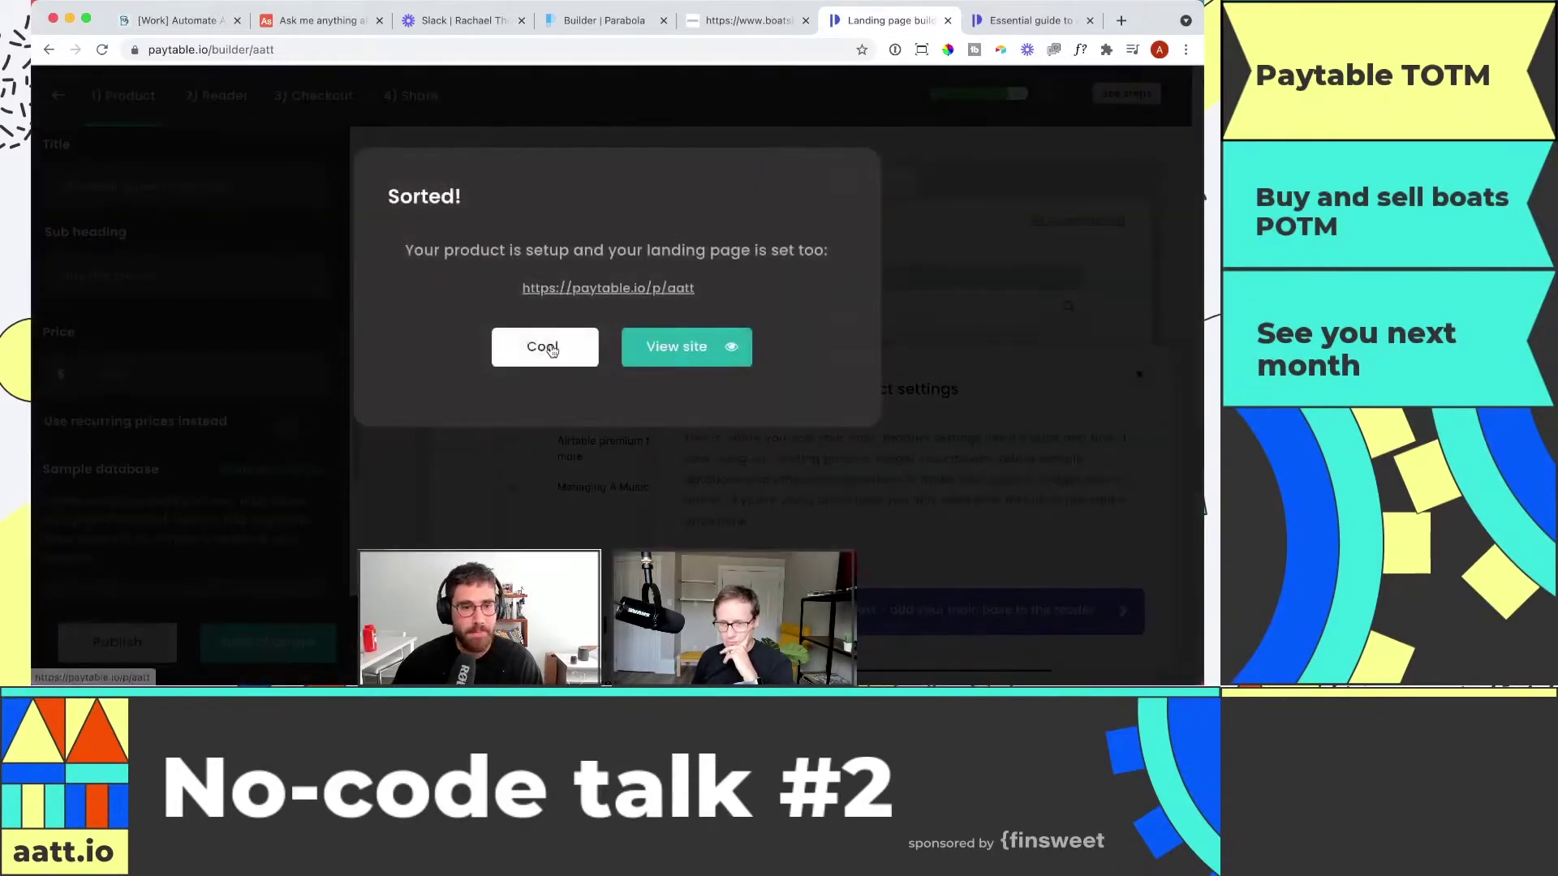
pyautogui.click(539, 348)
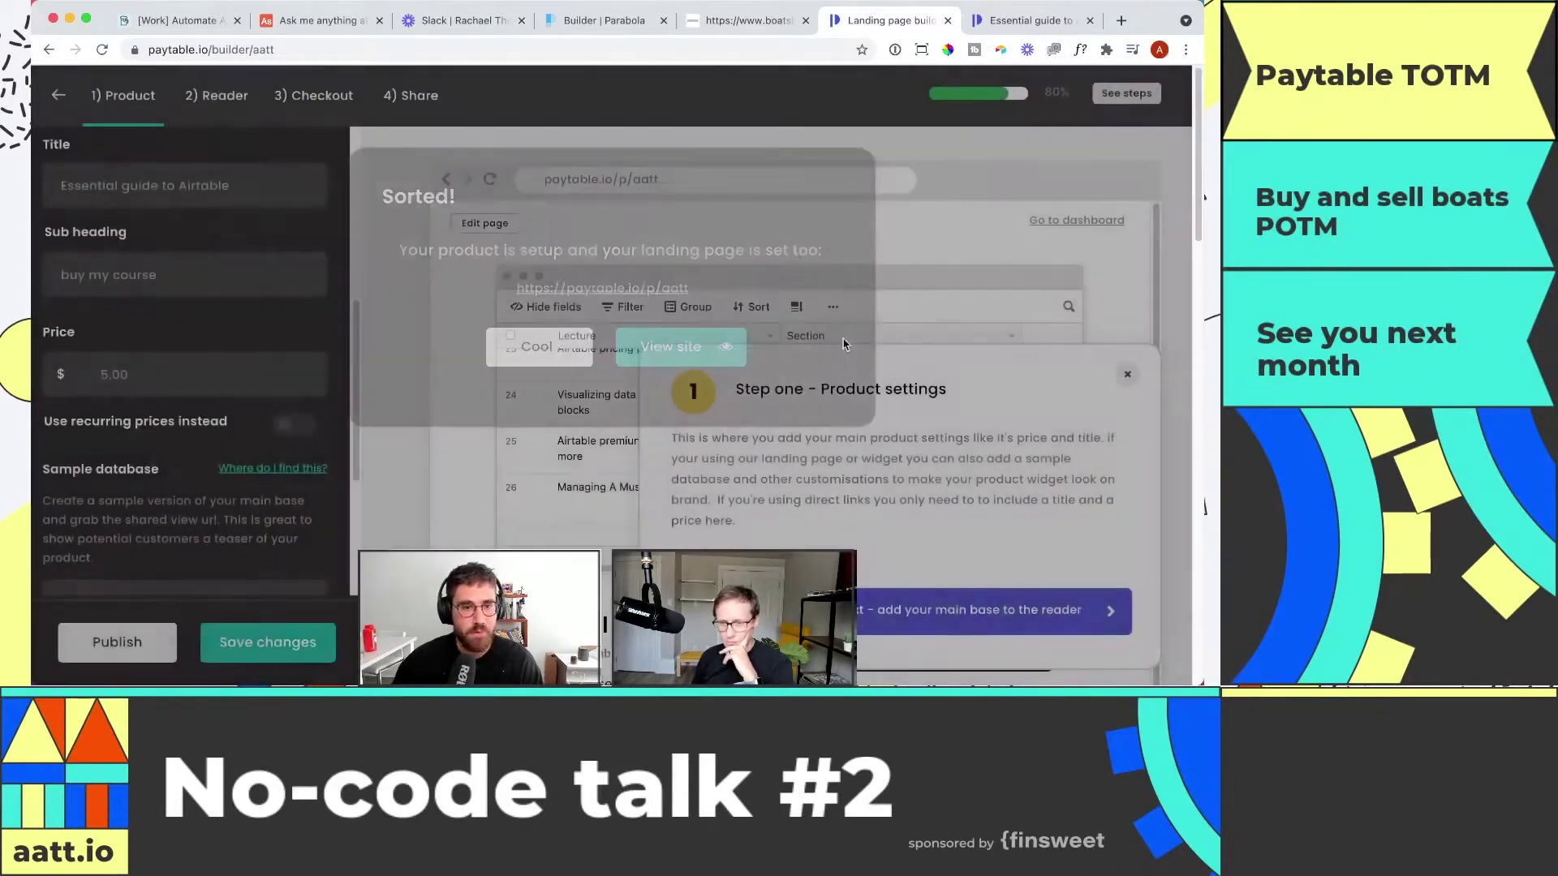
pyautogui.click(1127, 376)
pyautogui.scroll(-3, 1136, 305)
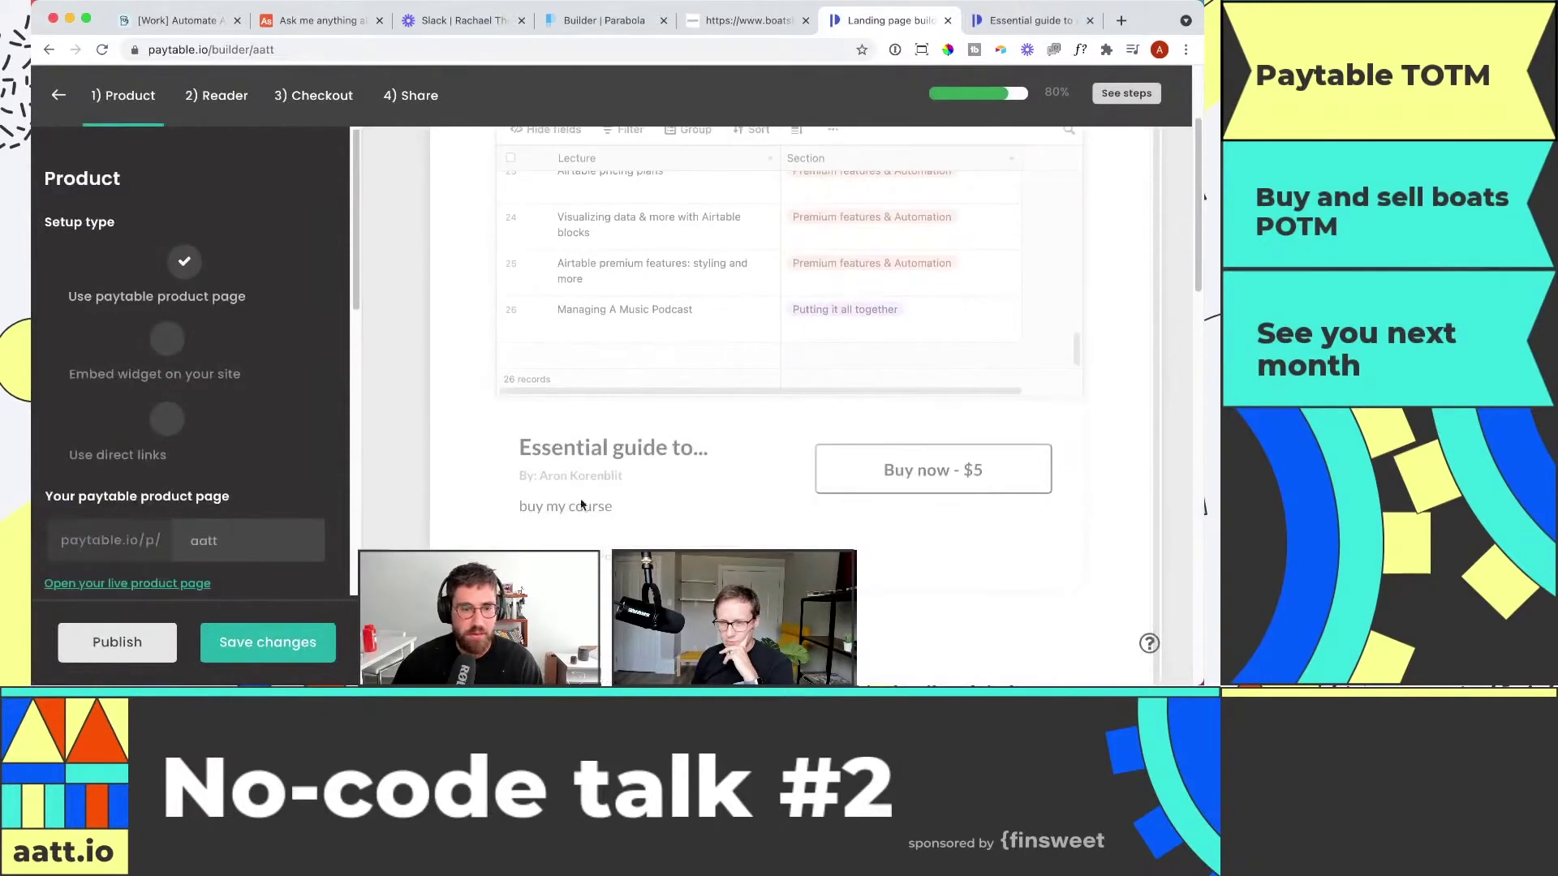
pyautogui.scroll(3, 582, 455)
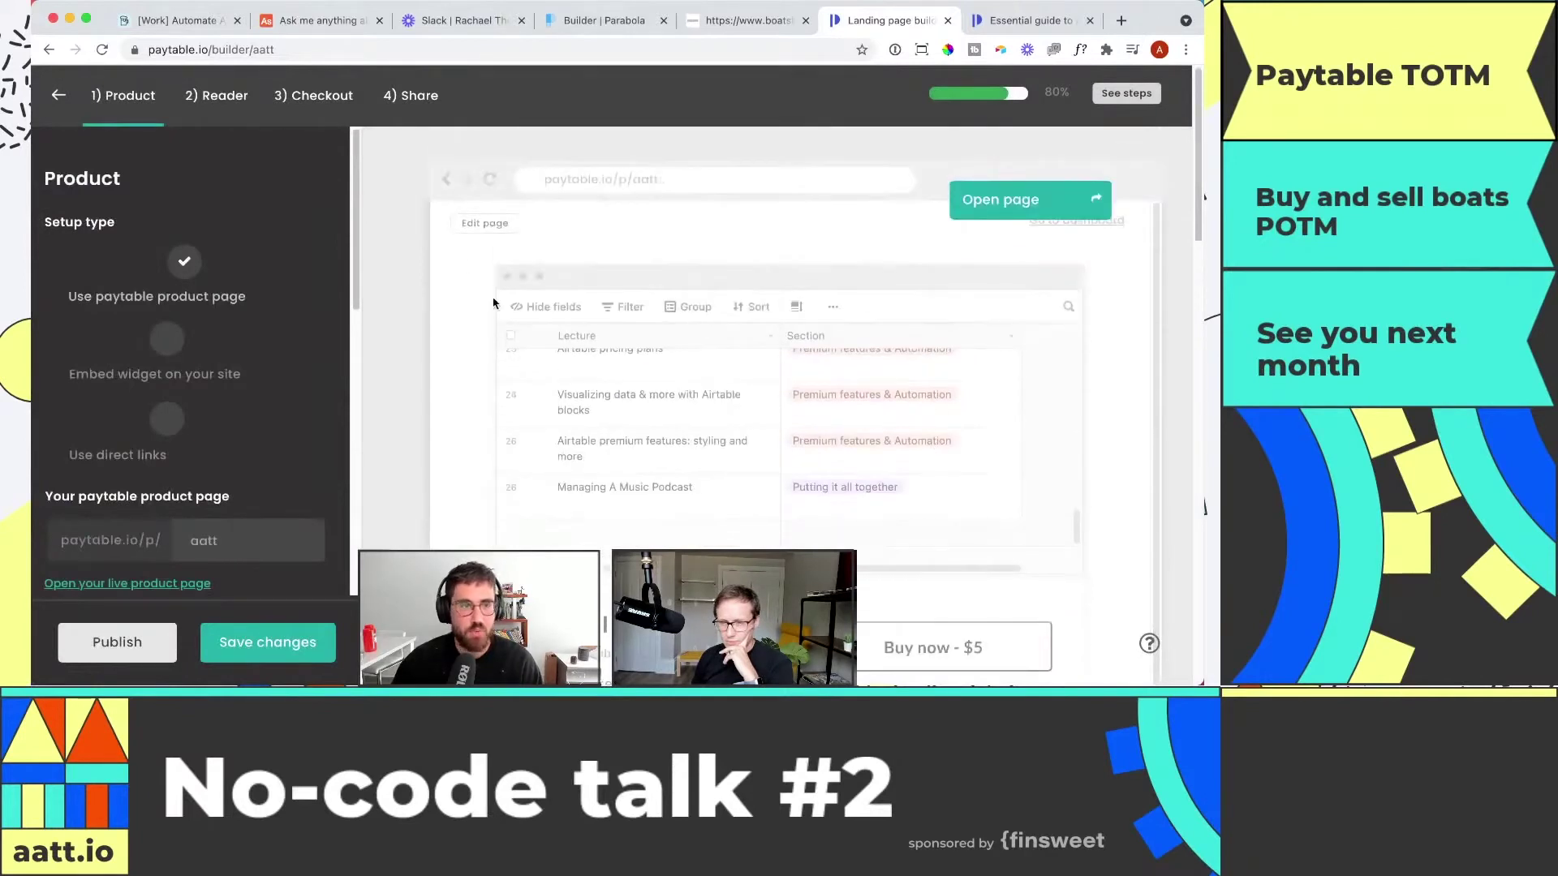
# - Open the Reader step, dismiss the Step two popup, and browse the Full course lecture table preview
pyautogui.click(220, 99)
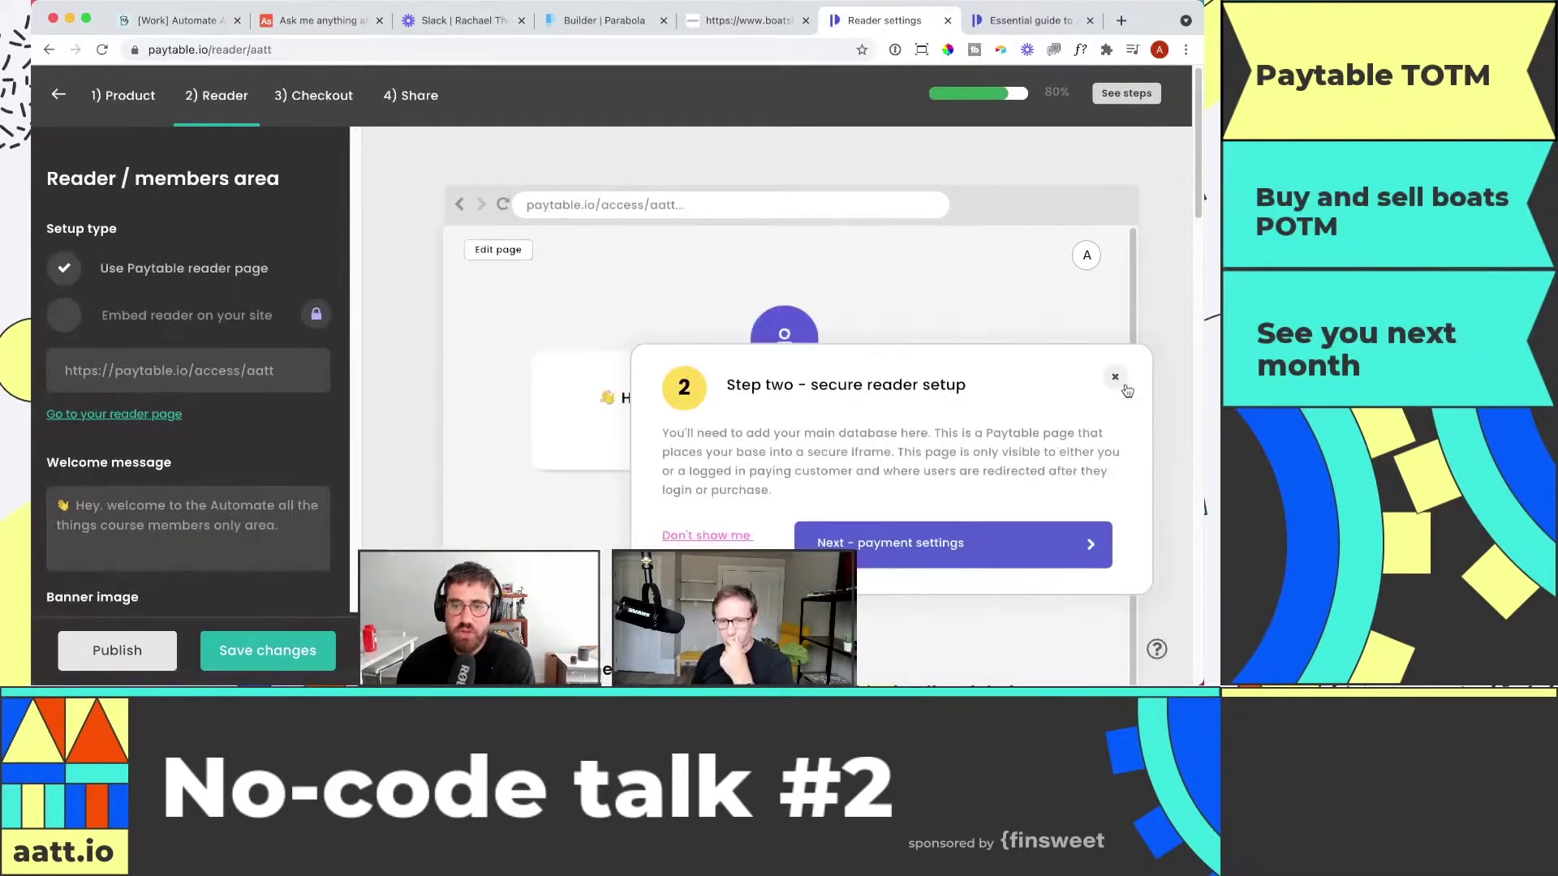
pyautogui.click(1114, 377)
pyautogui.scroll(-6, 989, 436)
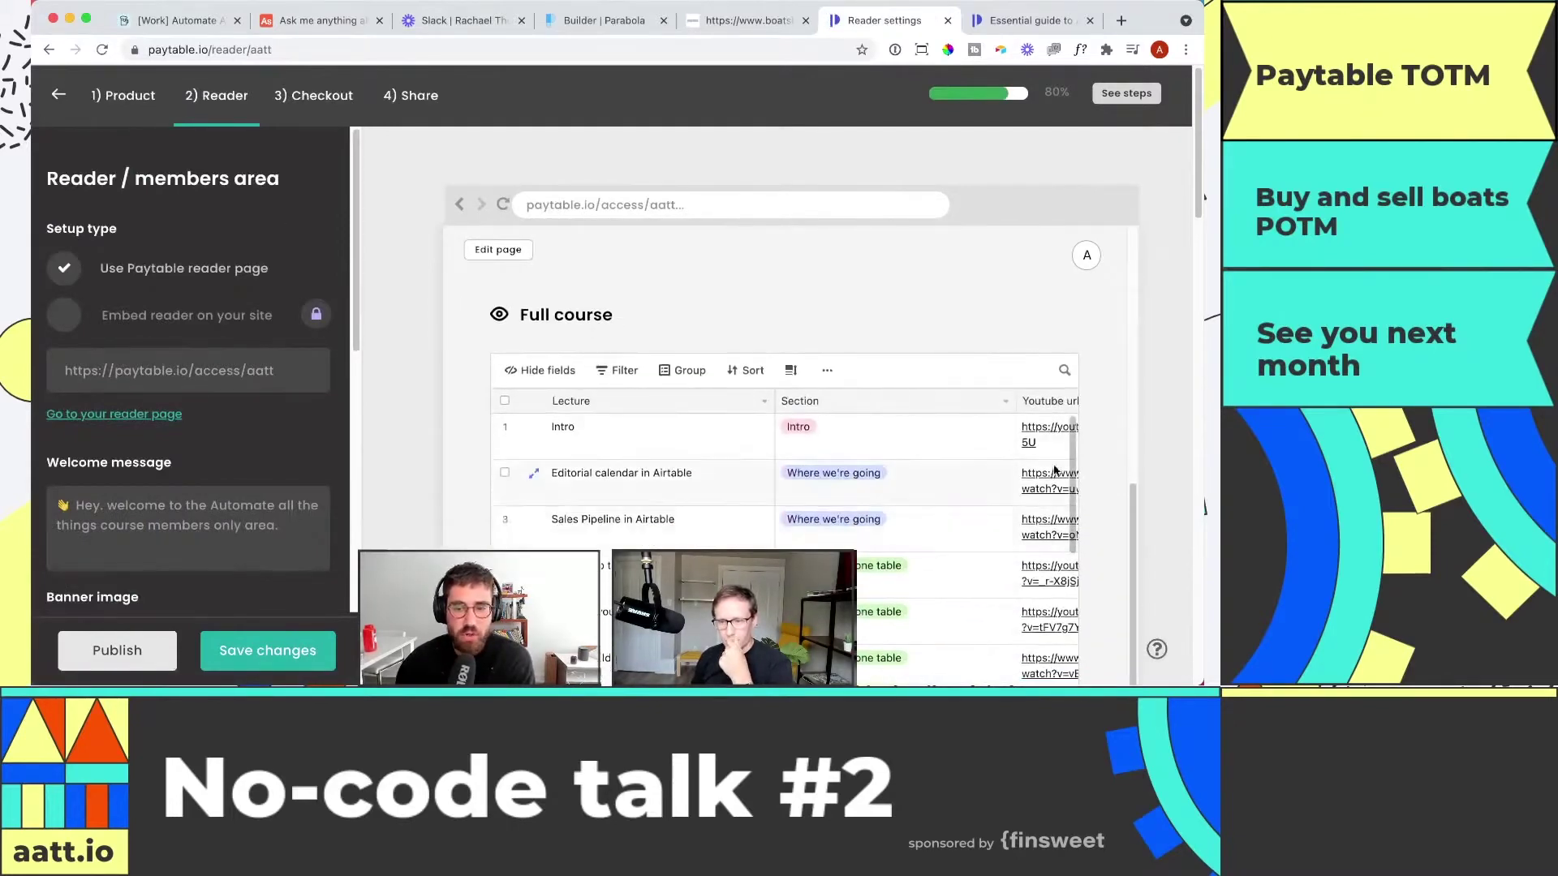
pyautogui.scroll(-5, 973, 487)
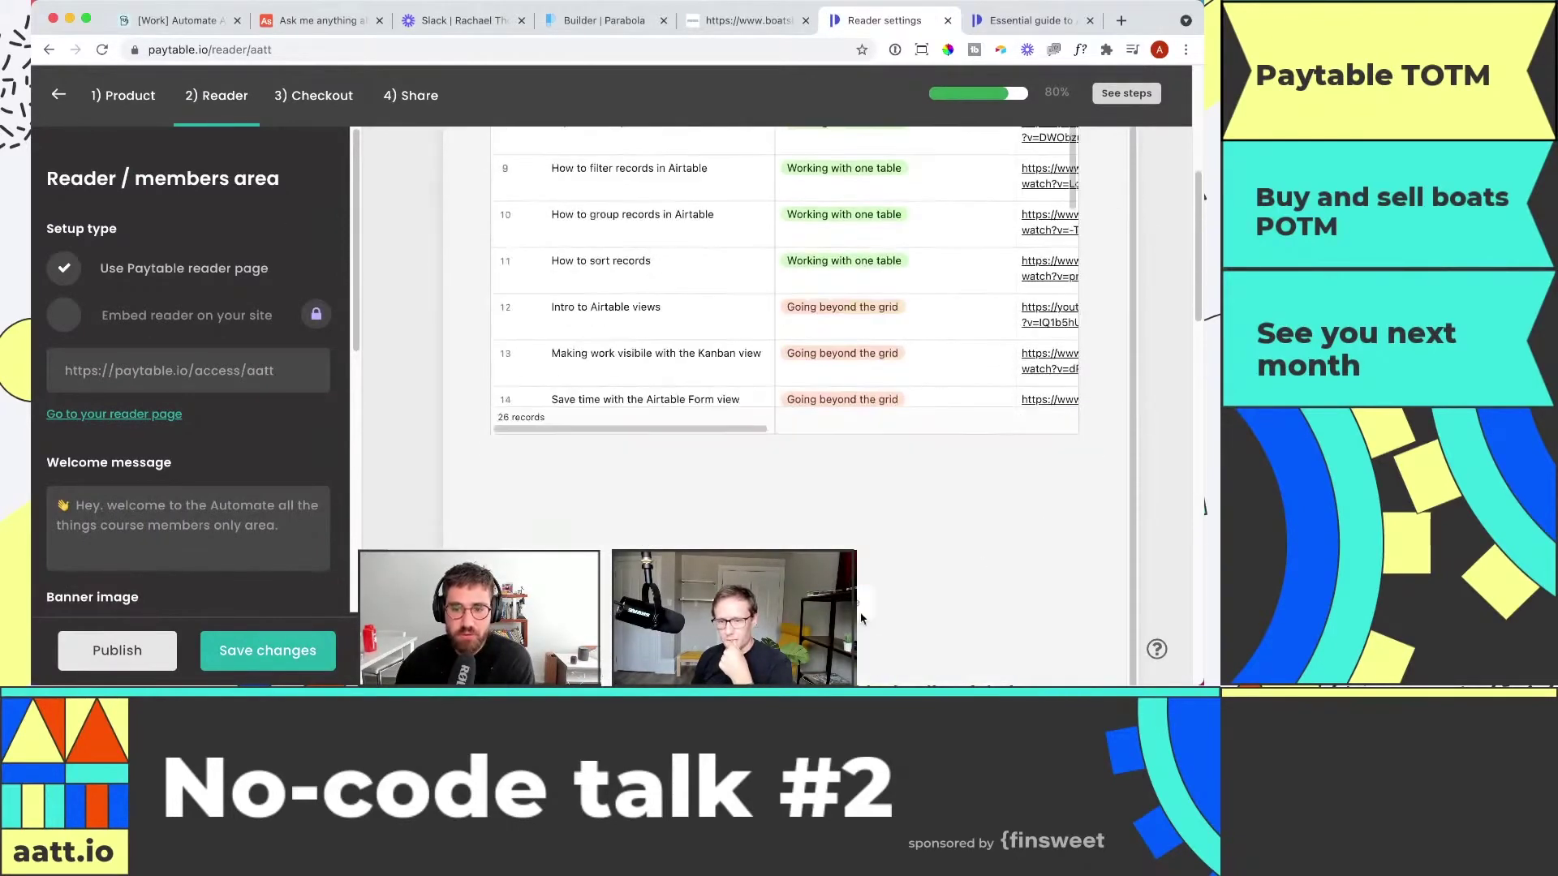
pyautogui.hscroll(3, 792, 434)
pyautogui.scroll(5, 852, 340)
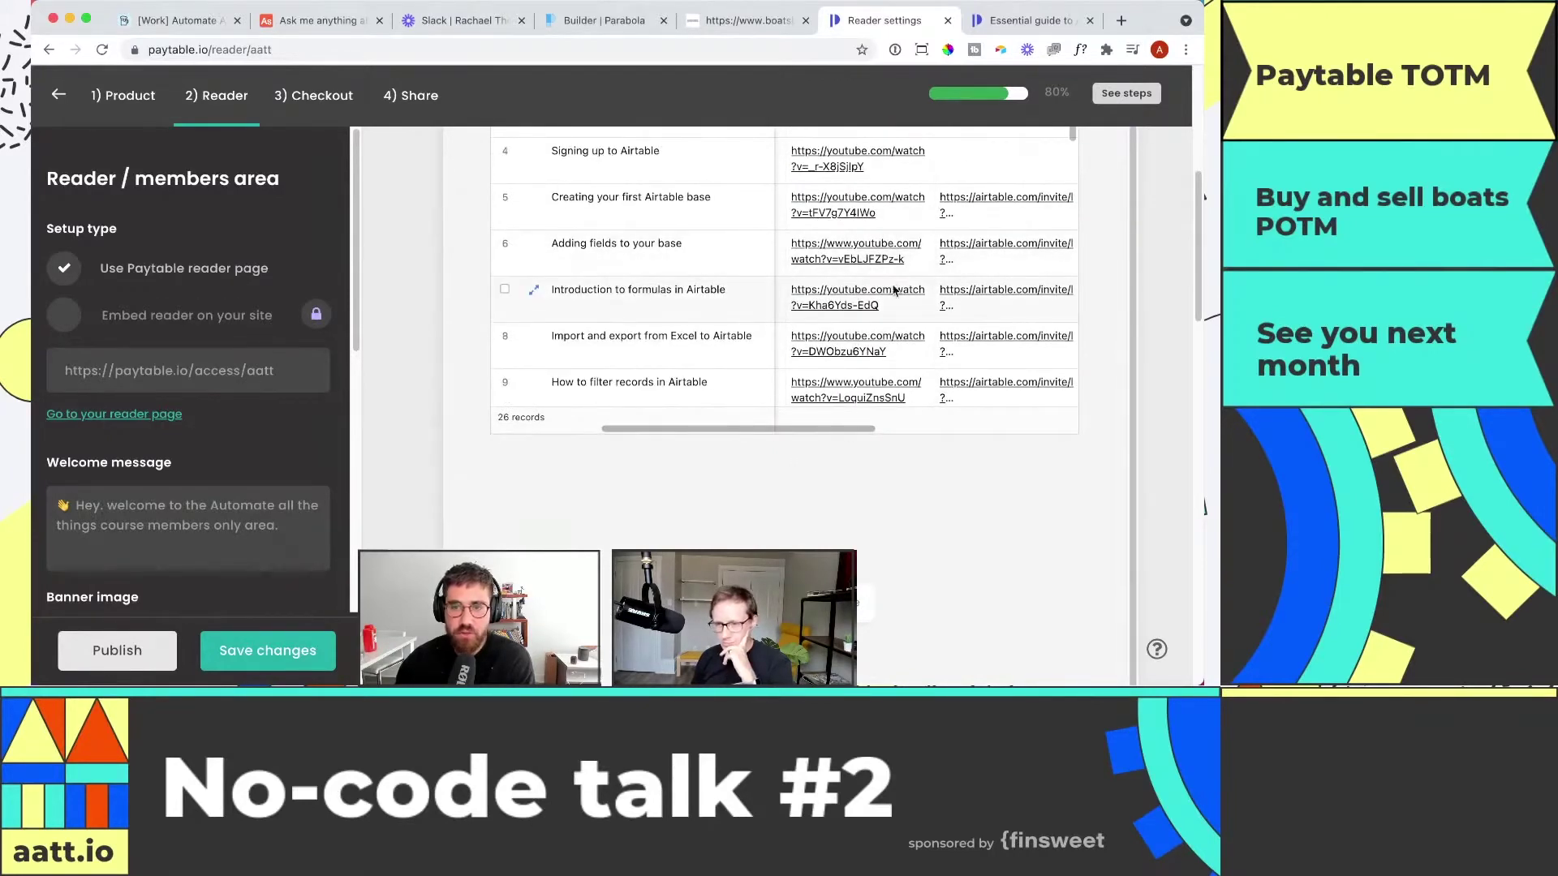
pyautogui.hscroll(3, 858, 434)
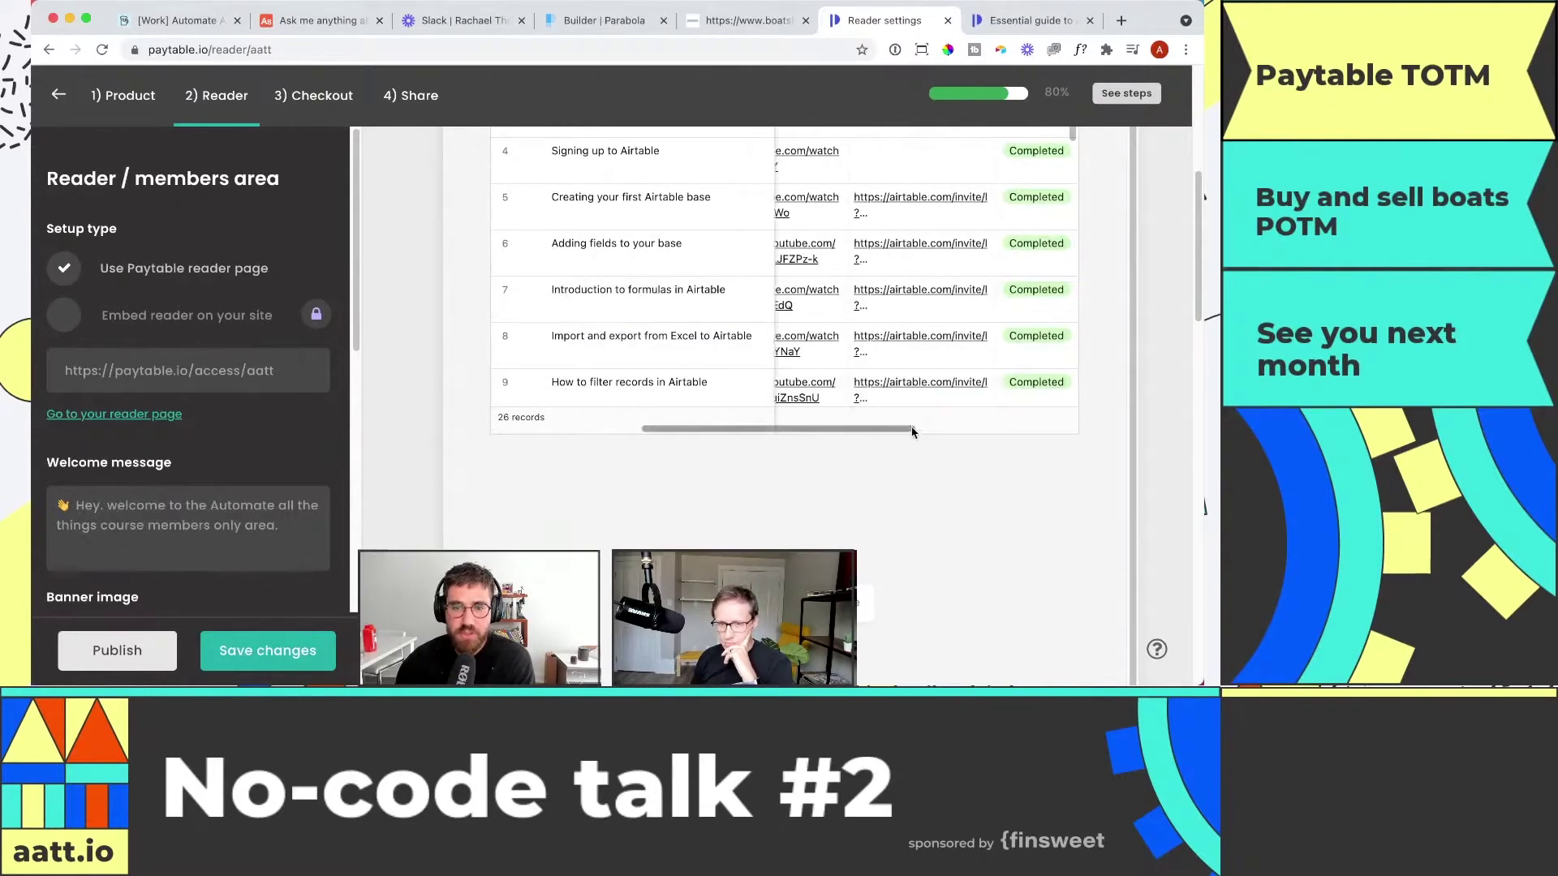
pyautogui.hscroll(3, 941, 431)
pyautogui.hscroll(-5, 933, 422)
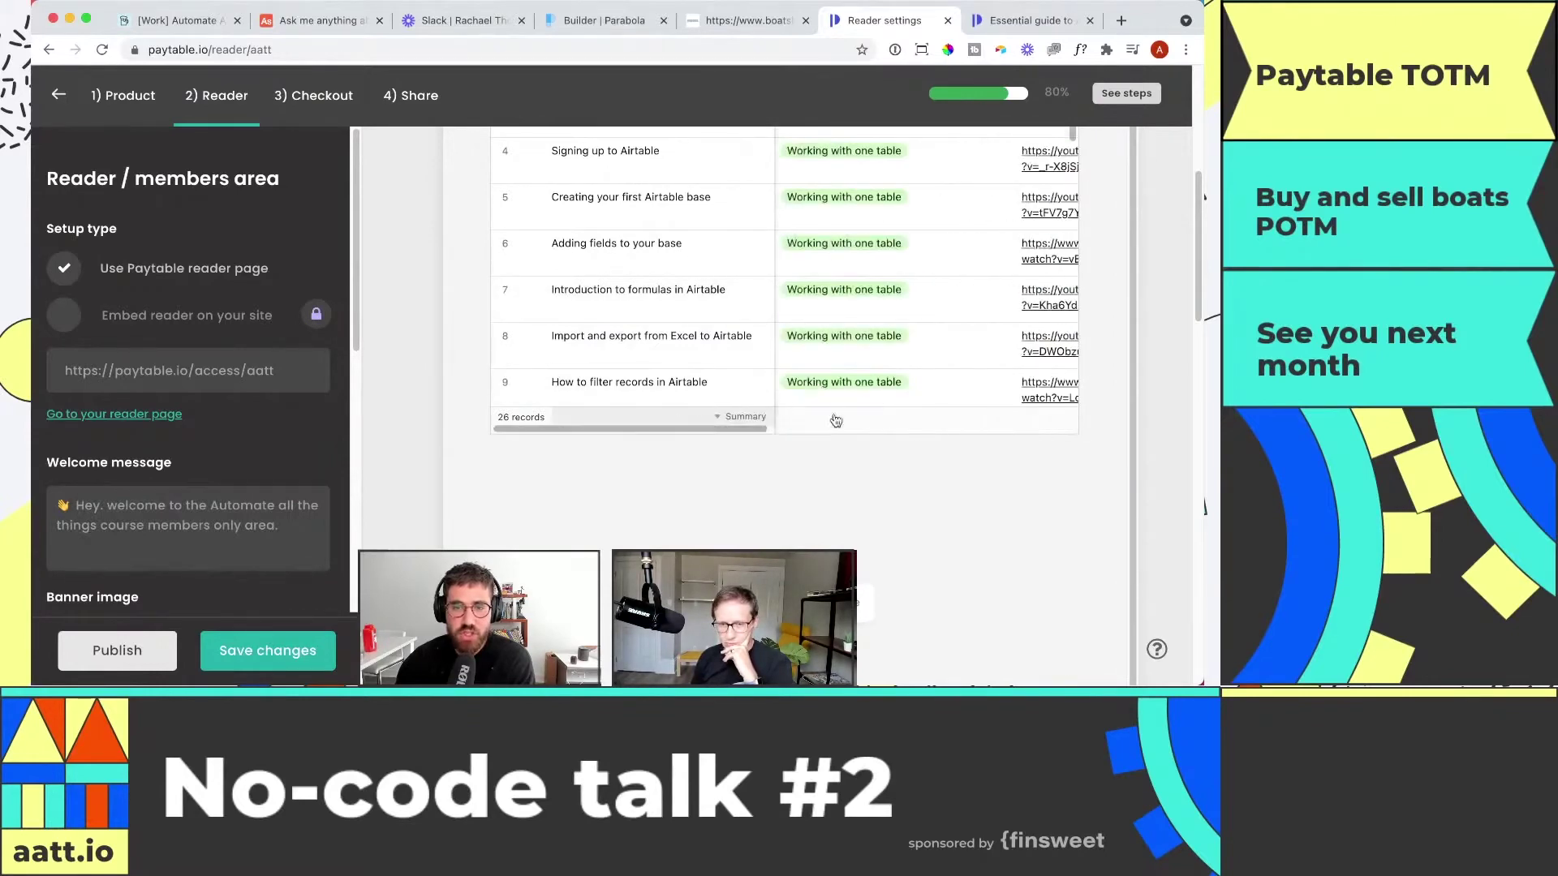
pyautogui.scroll(5, 1183, 427)
pyautogui.scroll(2, 1183, 427)
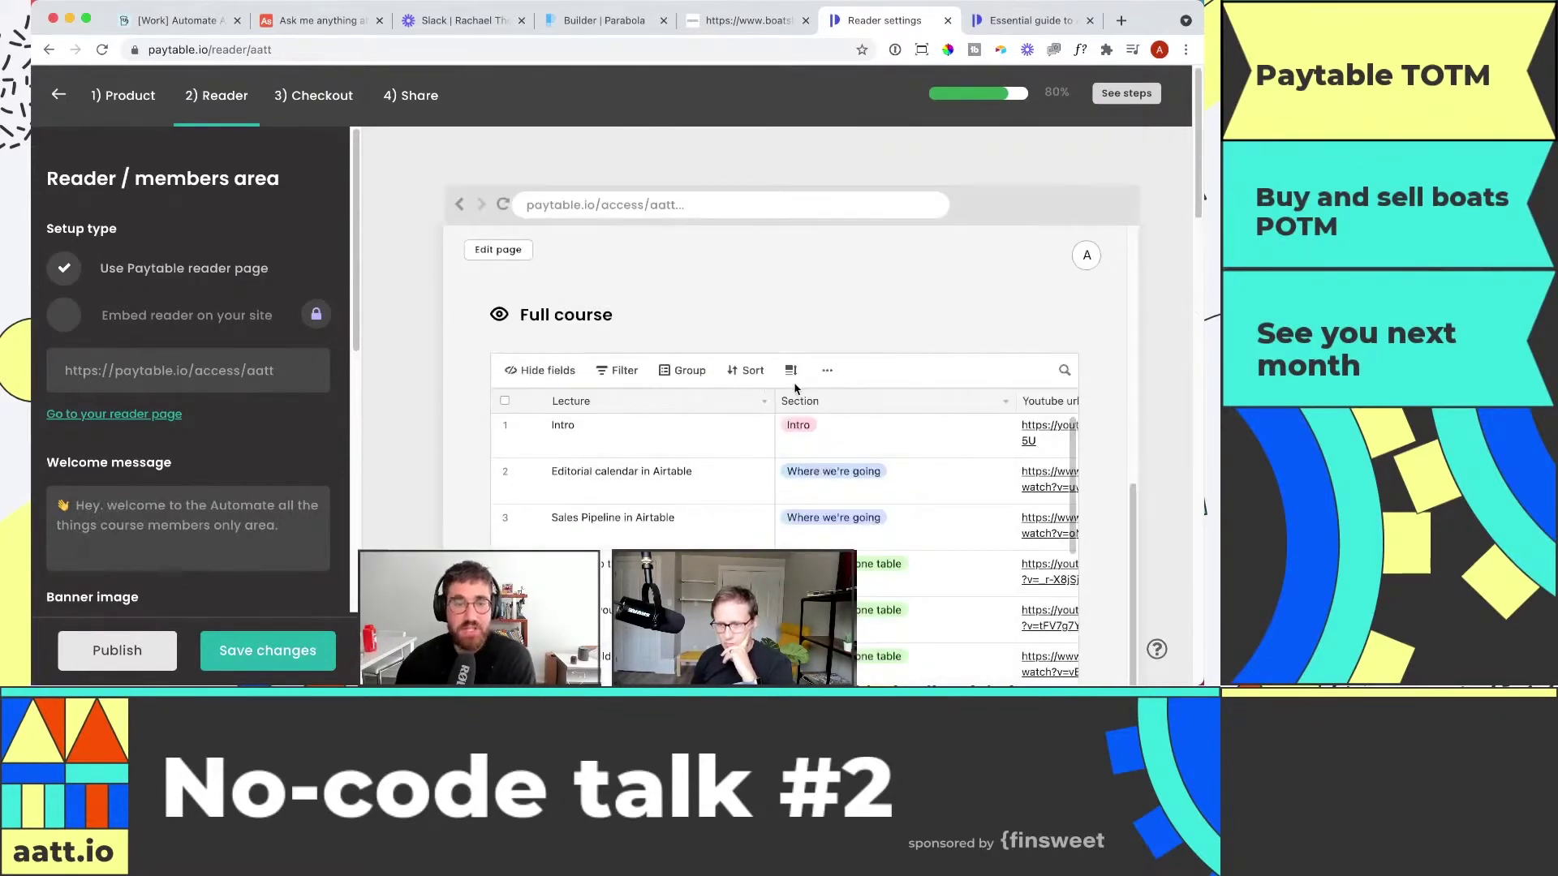
pyautogui.scroll(-8, 225, 438)
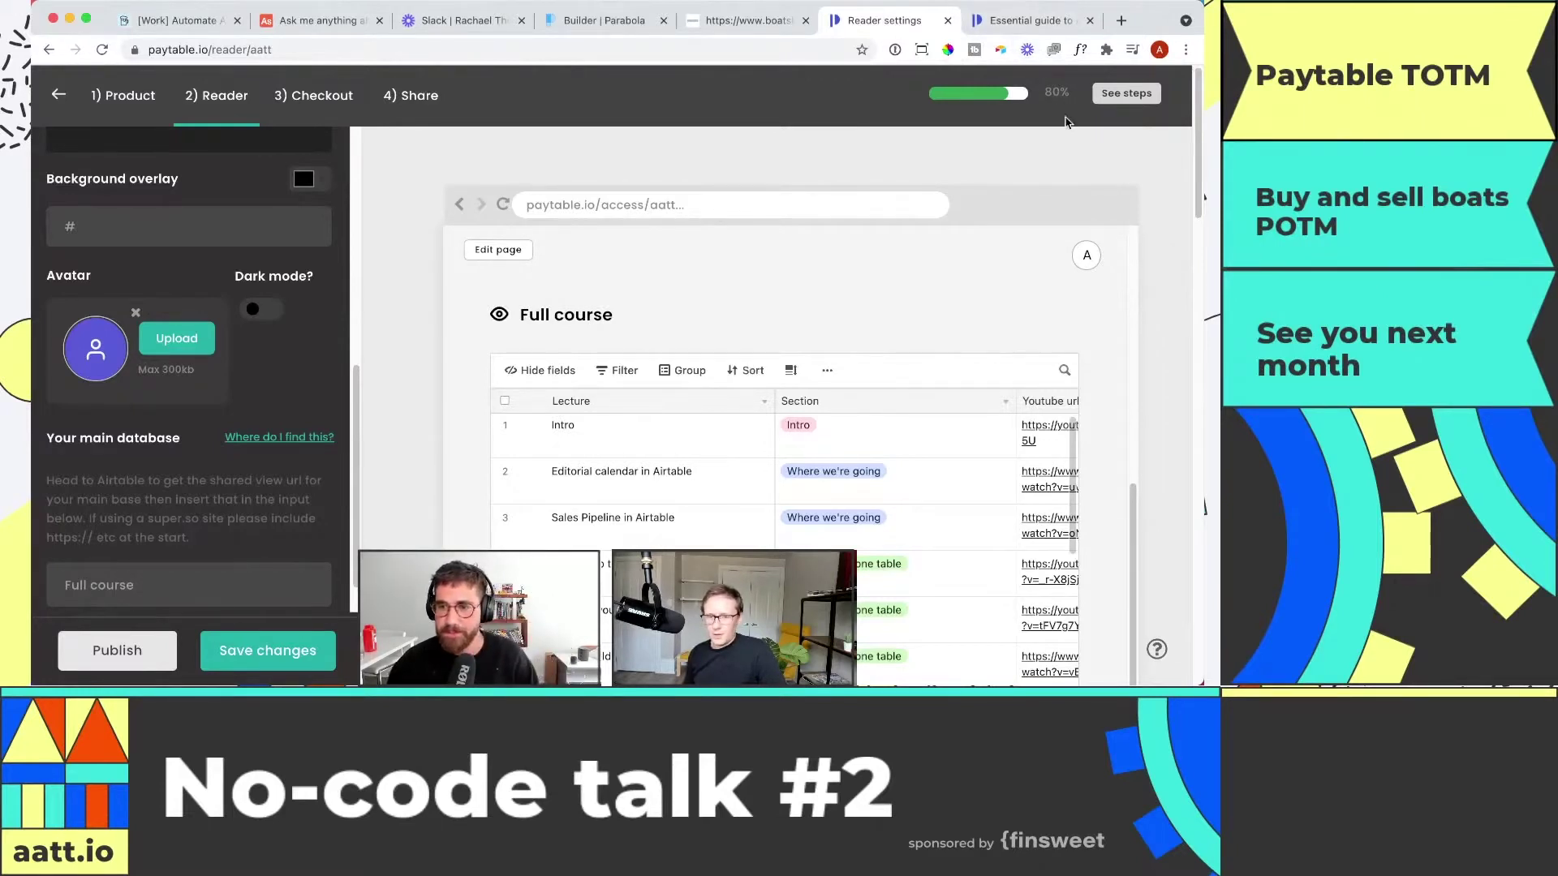
# - Switch to the 'Essential guide to Airtable' product page showing 'buy my course' and the $5 option
pyautogui.click(1024, 23)
pyautogui.scroll(1, 694, 380)
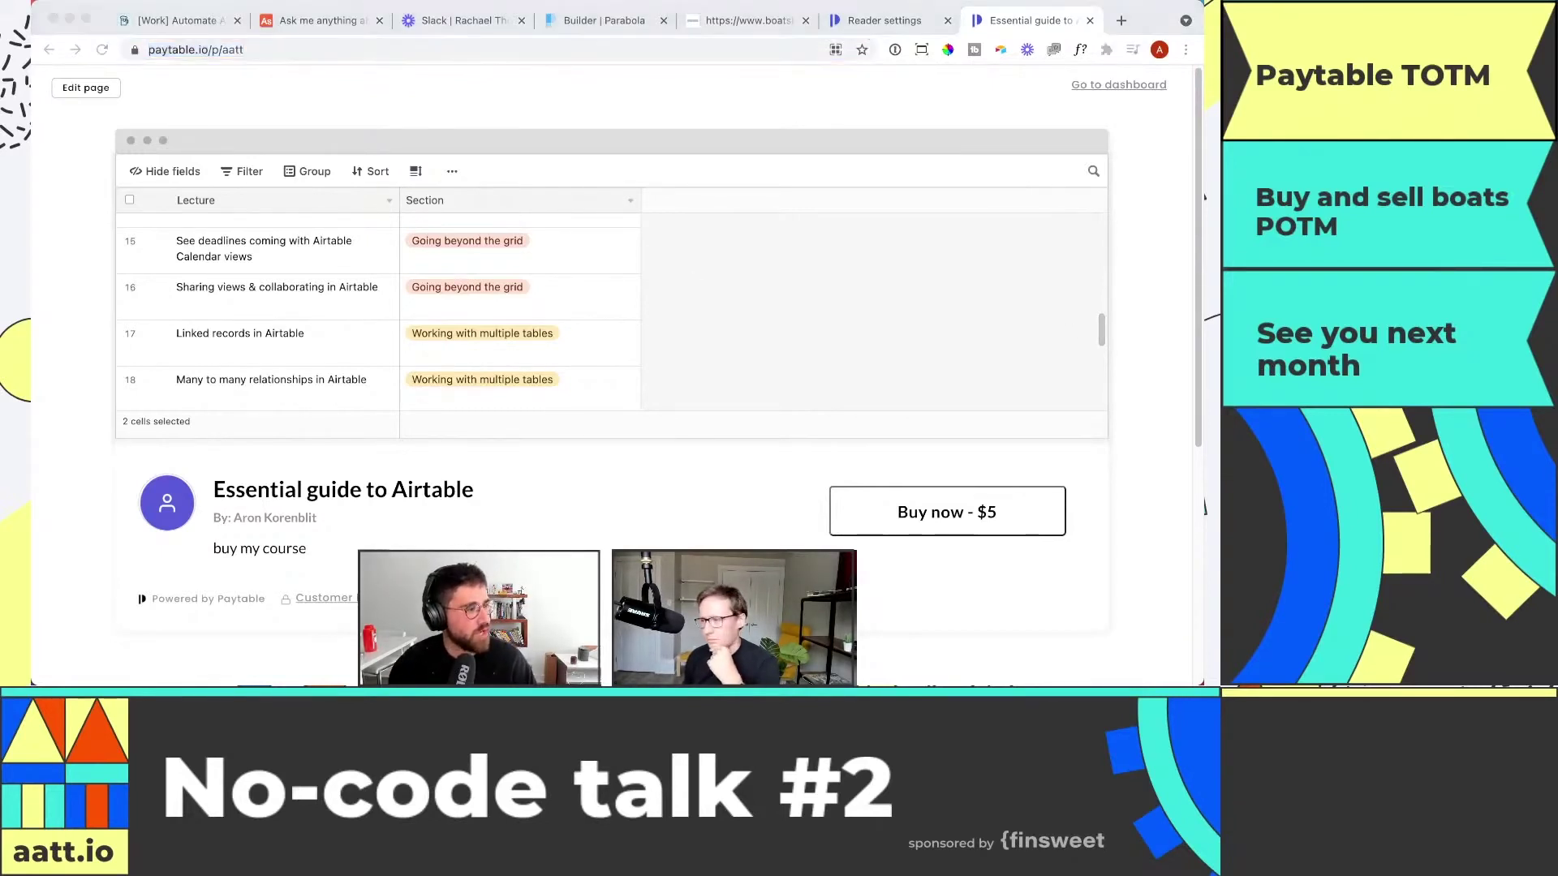
# - Load paytable.io in a new tab and go to its Pricing page
pyautogui.press('super+Tab')
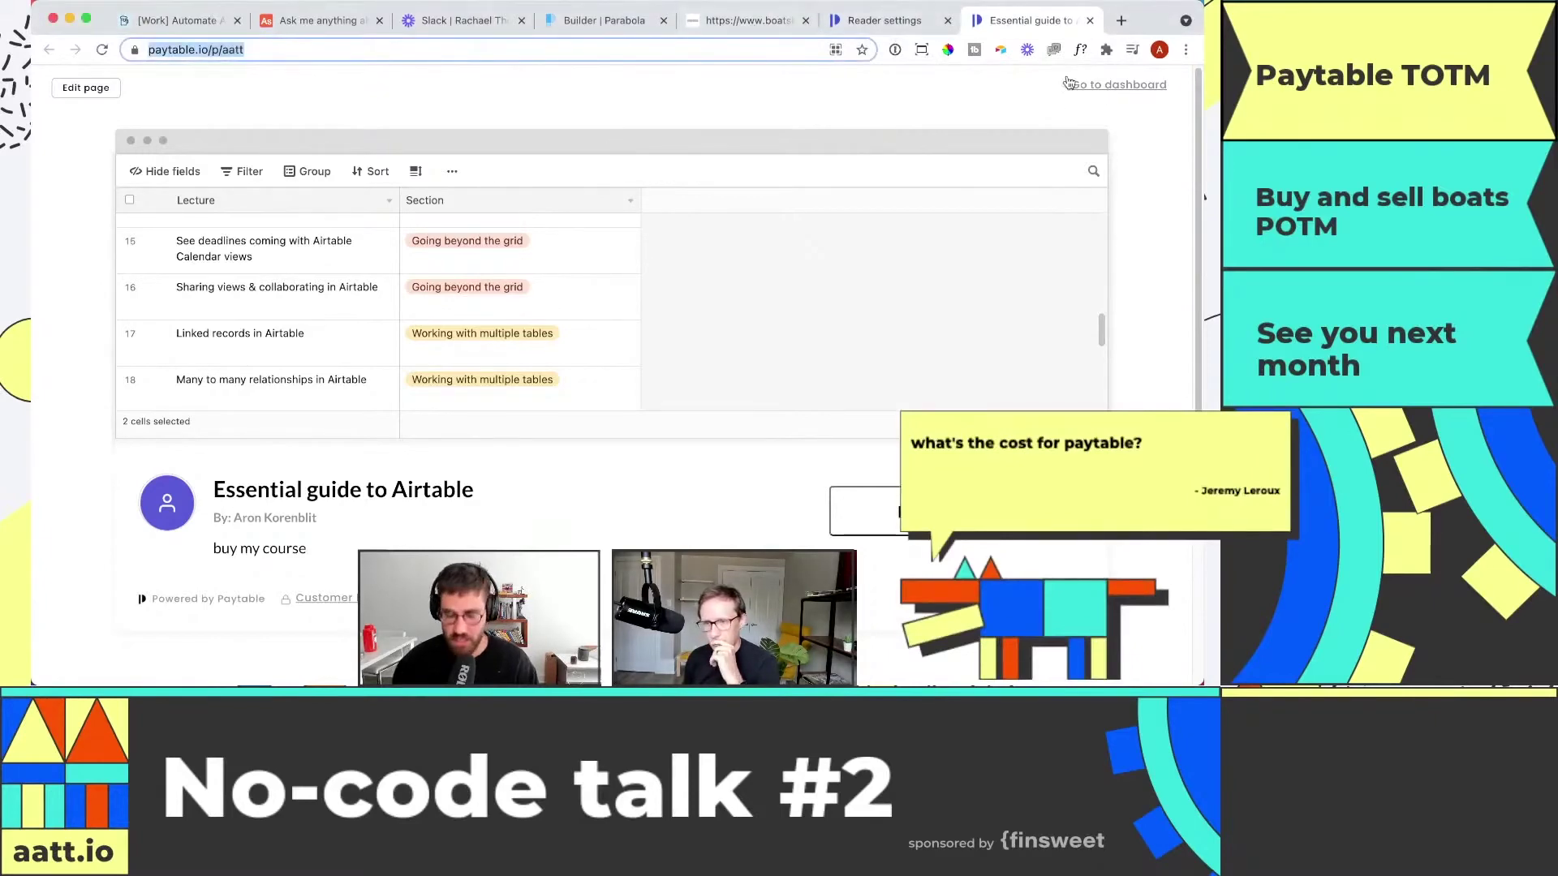
pyautogui.press('super+t')
pyautogui.write('paytable.io')
pyautogui.press('Return')
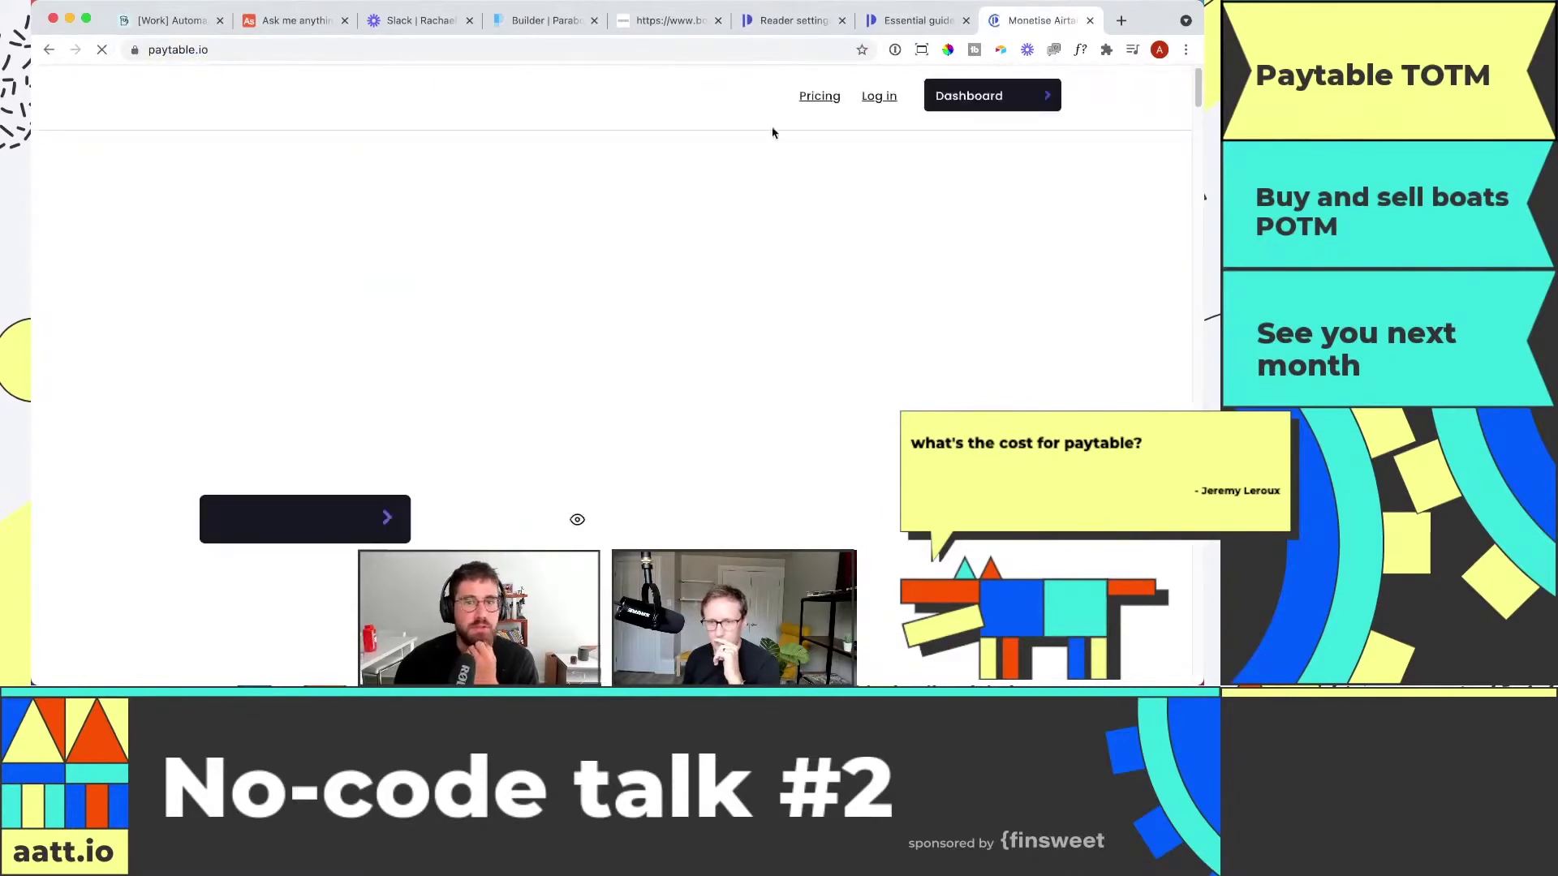
pyautogui.click(820, 95)
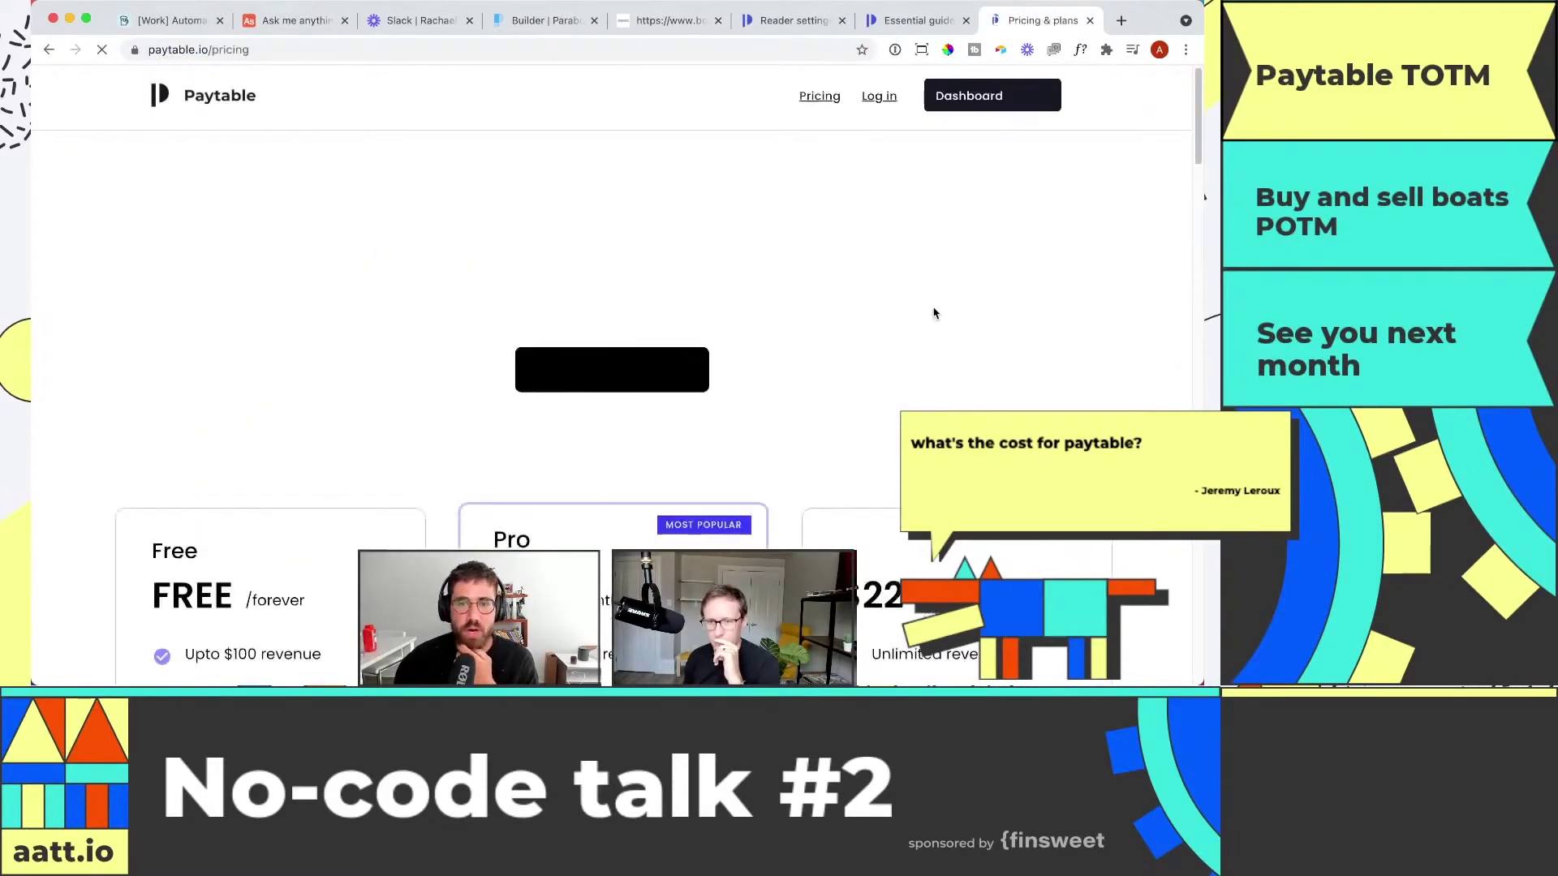
# - Review the Free, Pro $12/month and Growth $22/month plans and the 0% transaction fee wording
pyautogui.scroll(-3, 933, 314)
pyautogui.scroll(-2, 567, 411)
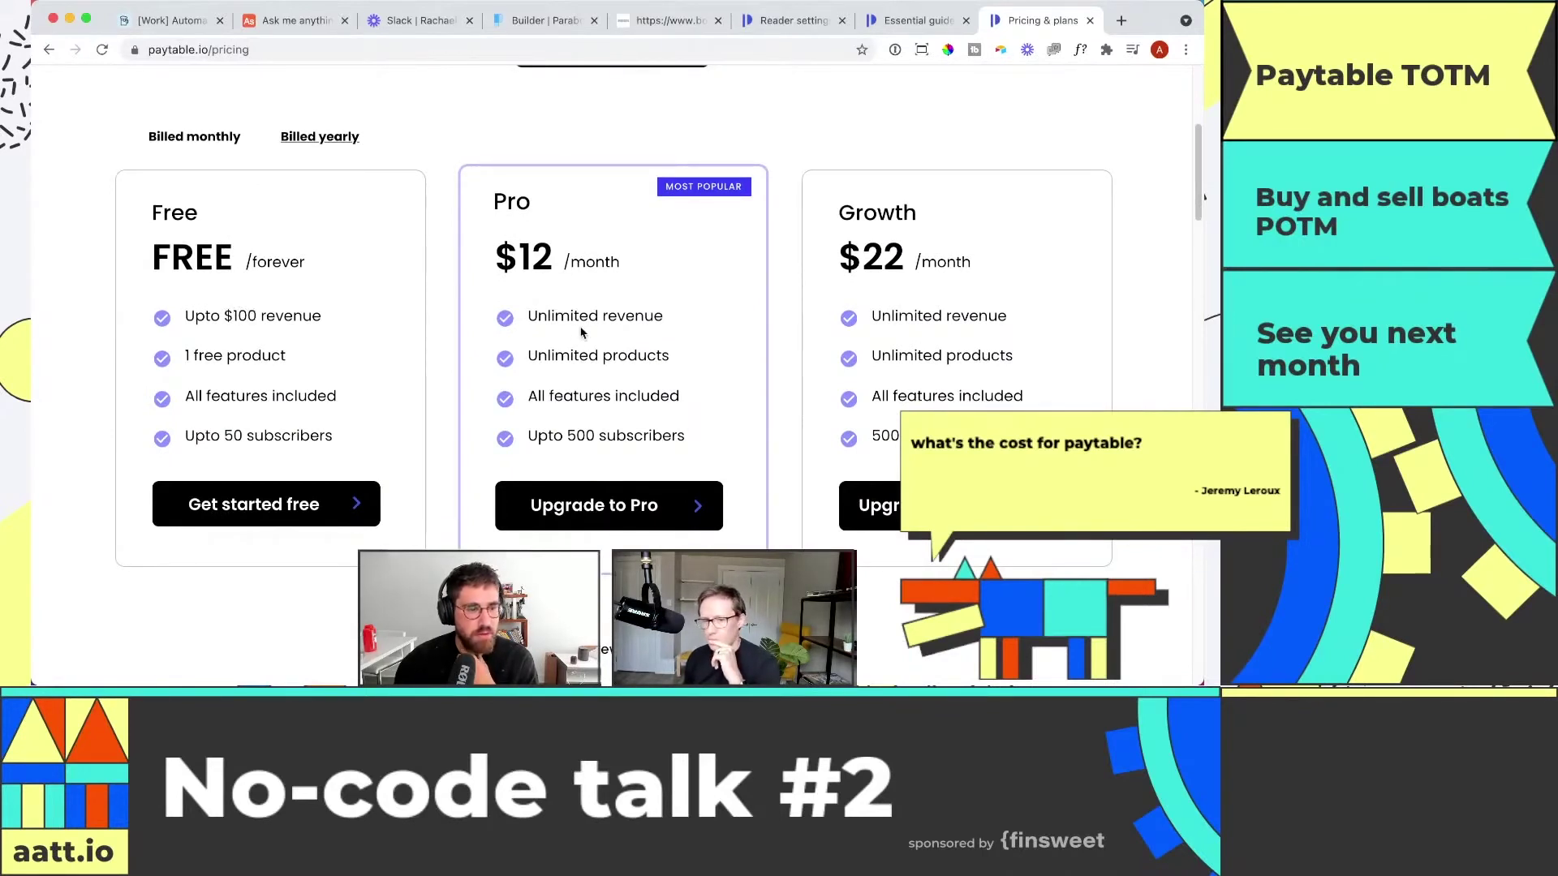
pyautogui.scroll(-5, 581, 331)
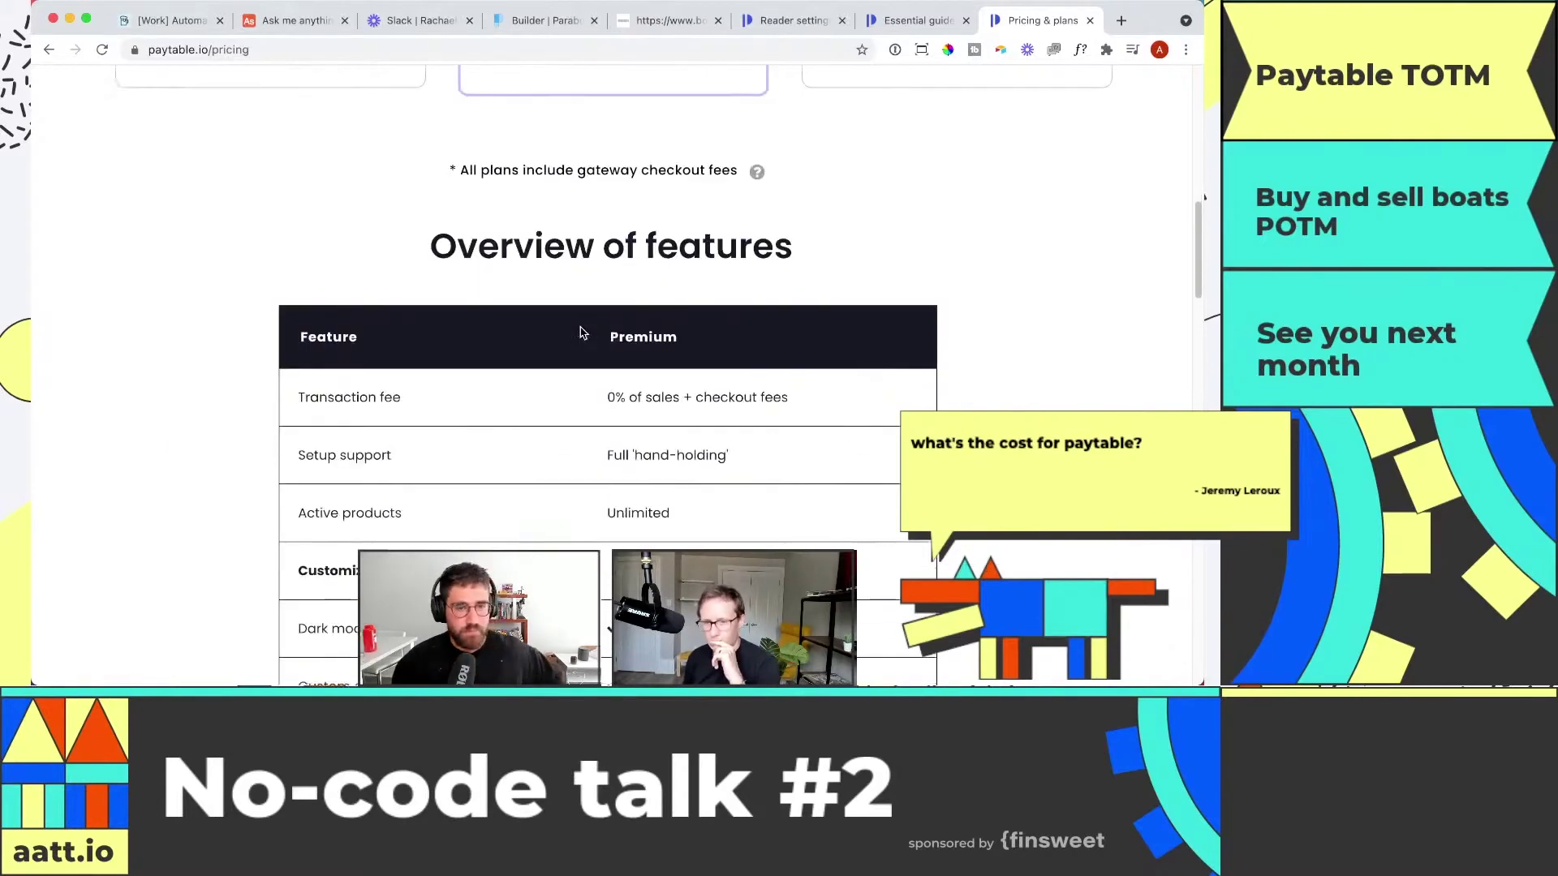
pyautogui.scroll(-3, 585, 331)
pyautogui.scroll(1, 592, 244)
pyautogui.moveTo(605, 211); pyautogui.dragTo(720, 215)
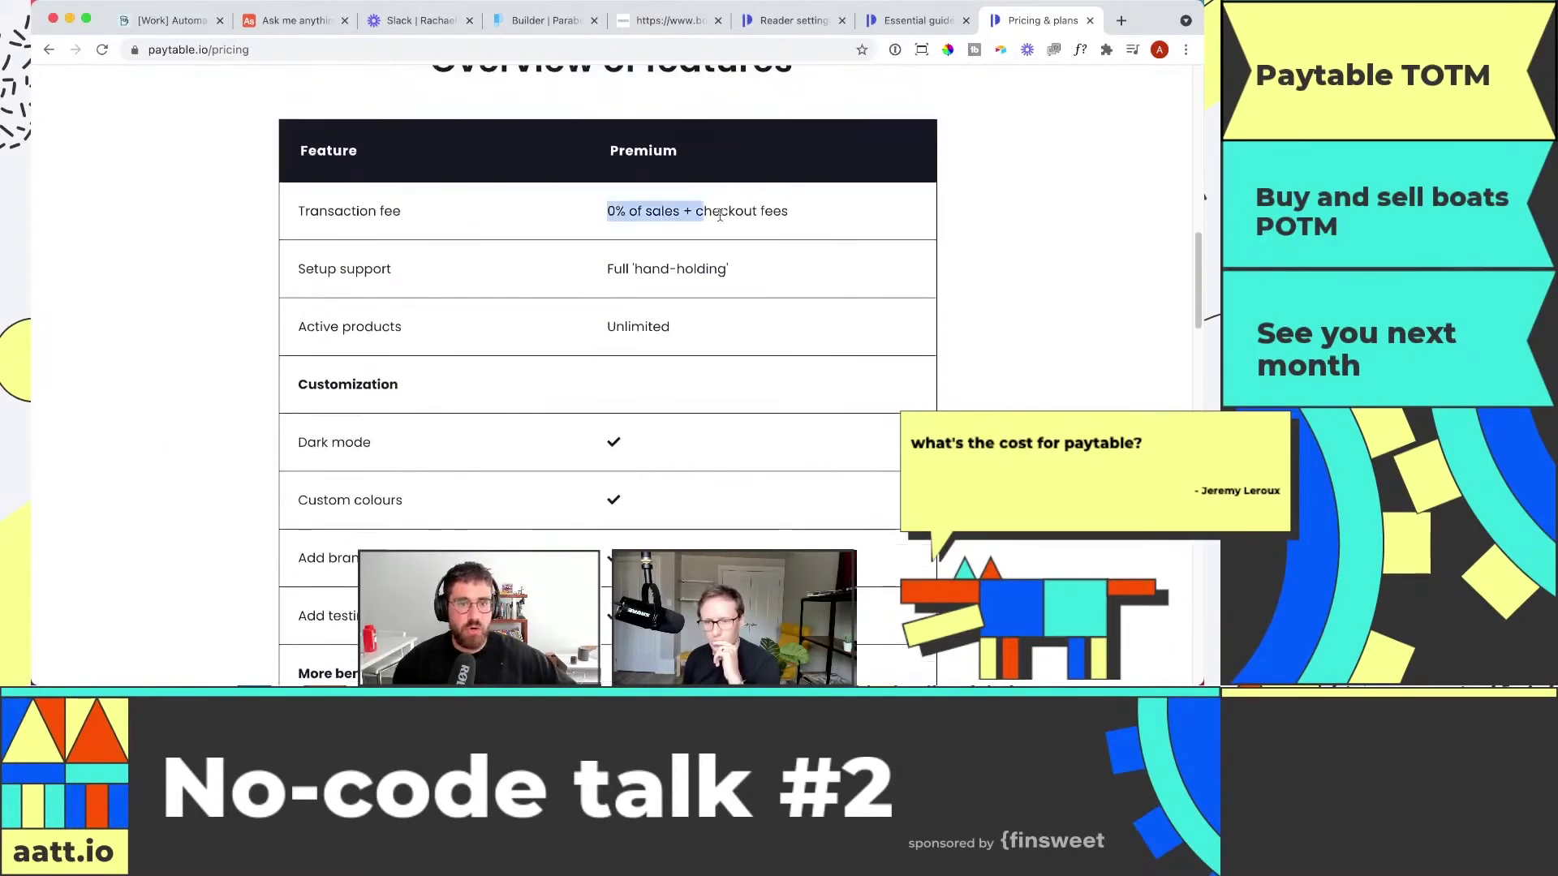
pyautogui.click(755, 243)
pyautogui.scroll(1, 568, 243)
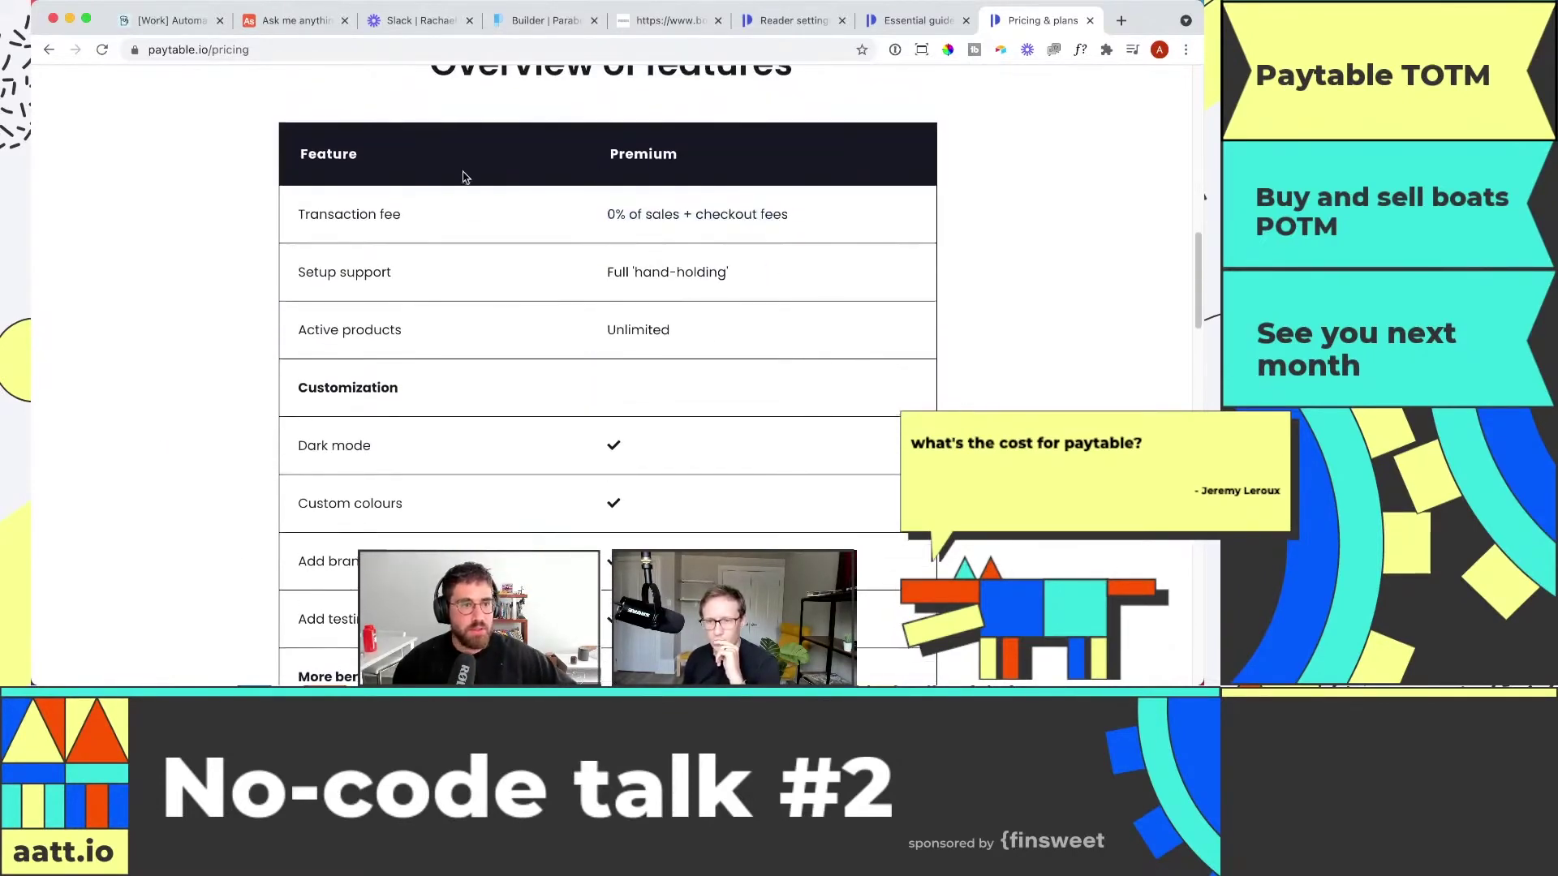
pyautogui.scroll(-9, 619, 383)
pyautogui.scroll(2, 619, 382)
pyautogui.scroll(-3, 623, 375)
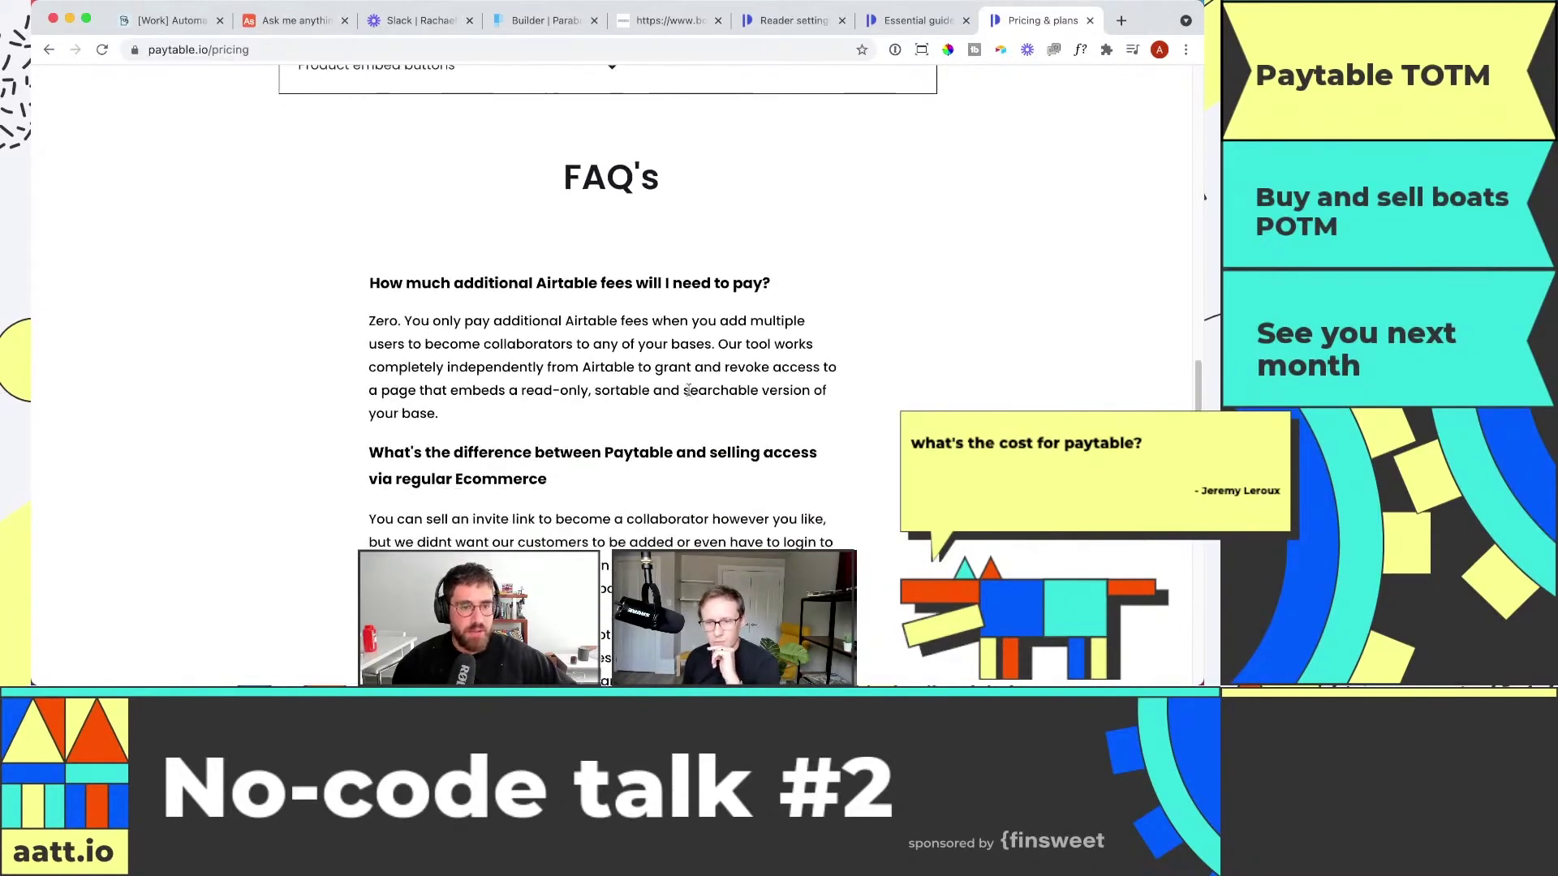
pyautogui.scroll(15, 688, 390)
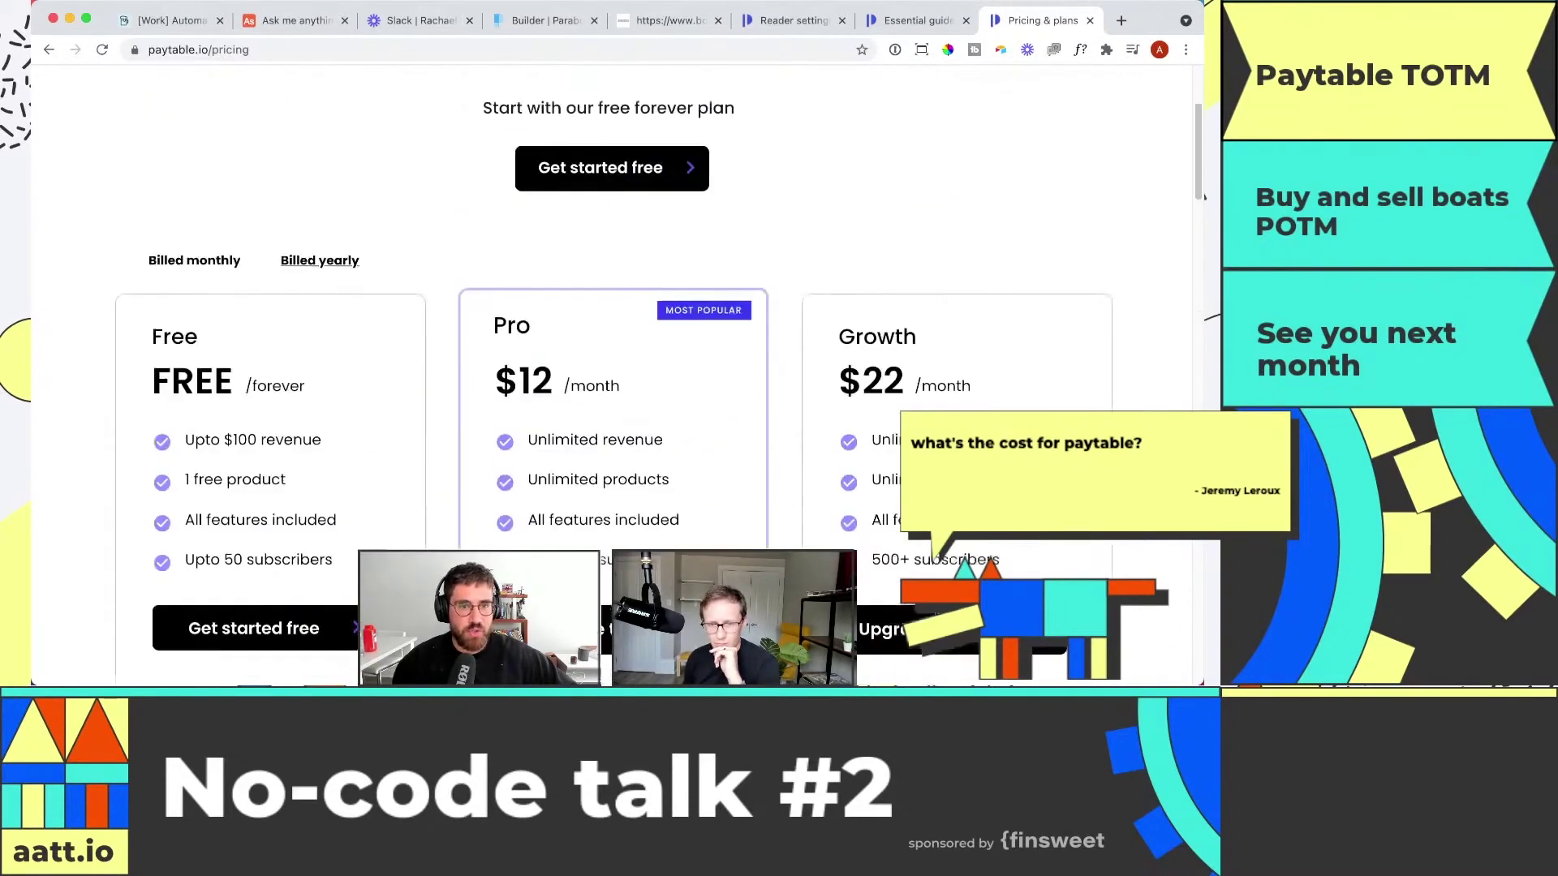
pyautogui.scroll(-1, 715, 515)
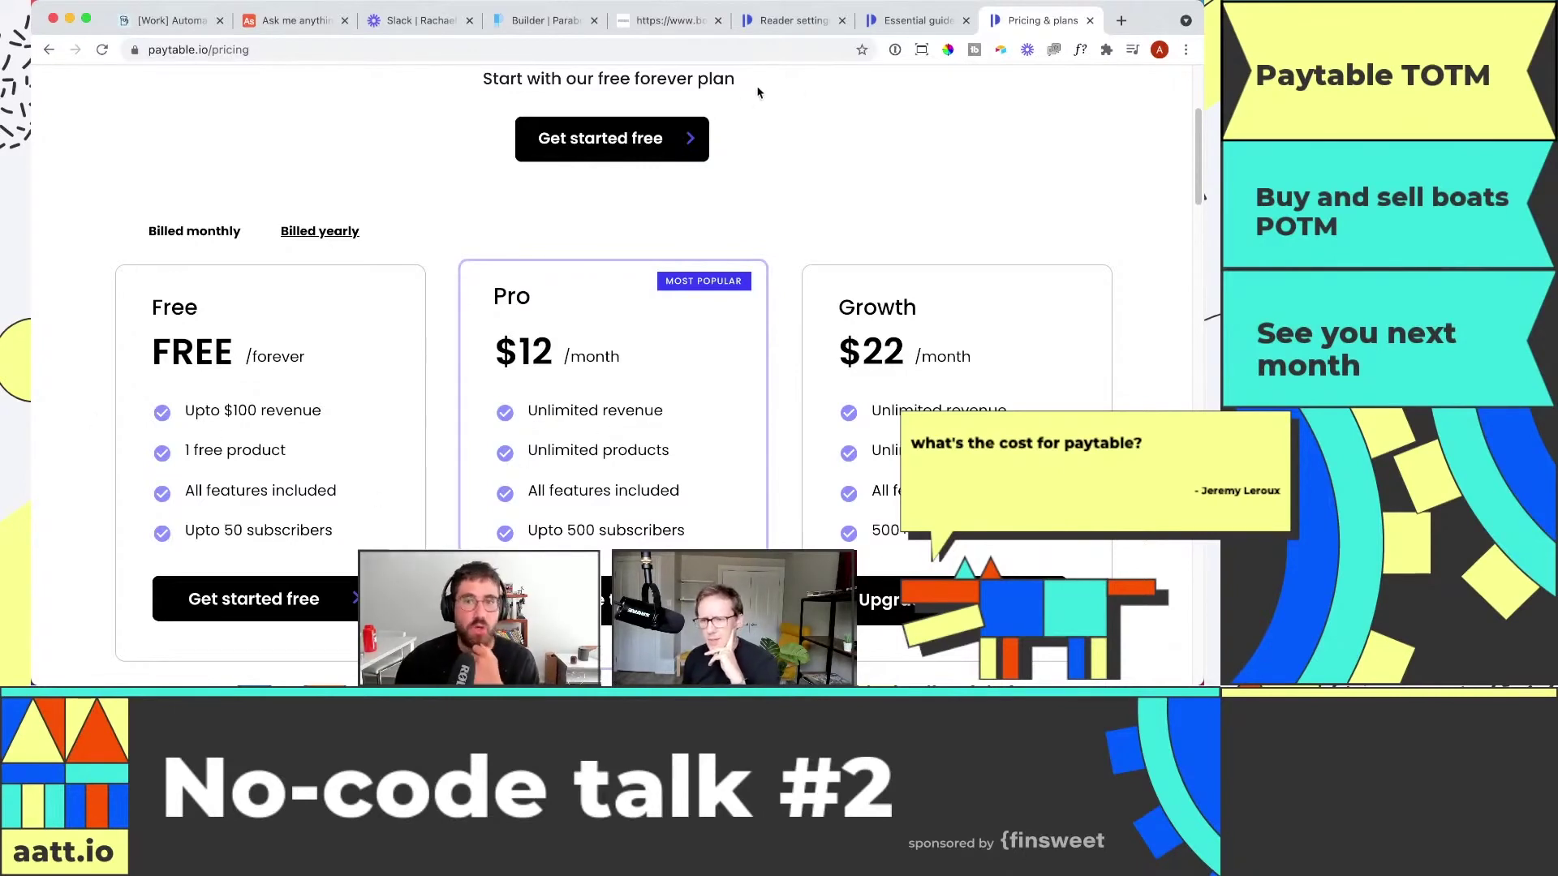
# - Go from Reader settings back to the Dashboard and open Products, showing the course's 1 subscriber
pyautogui.click(919, 23)
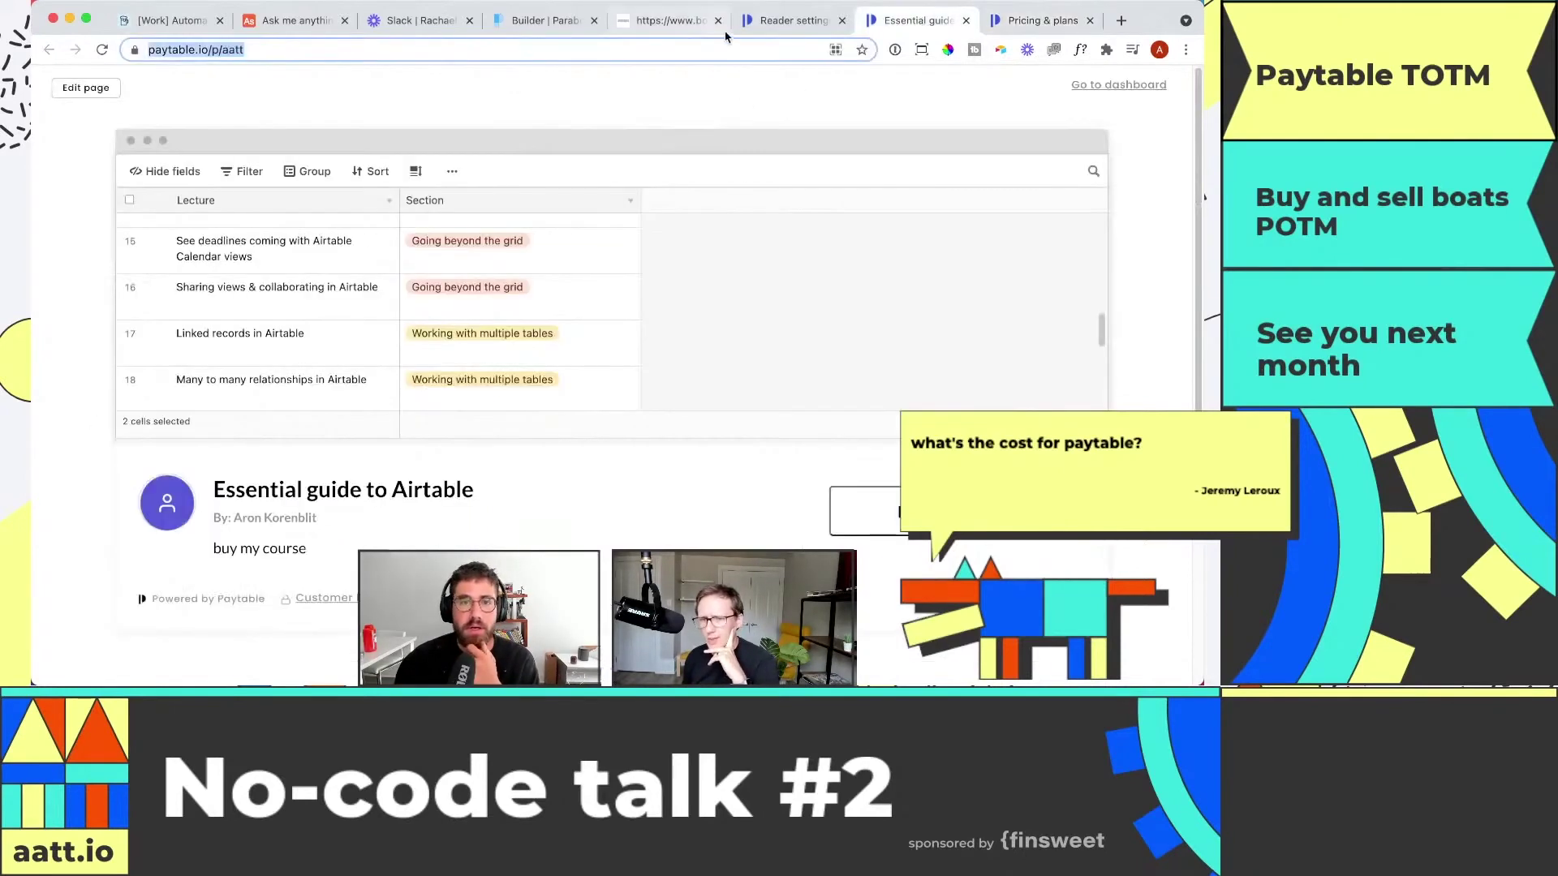
pyautogui.click(791, 20)
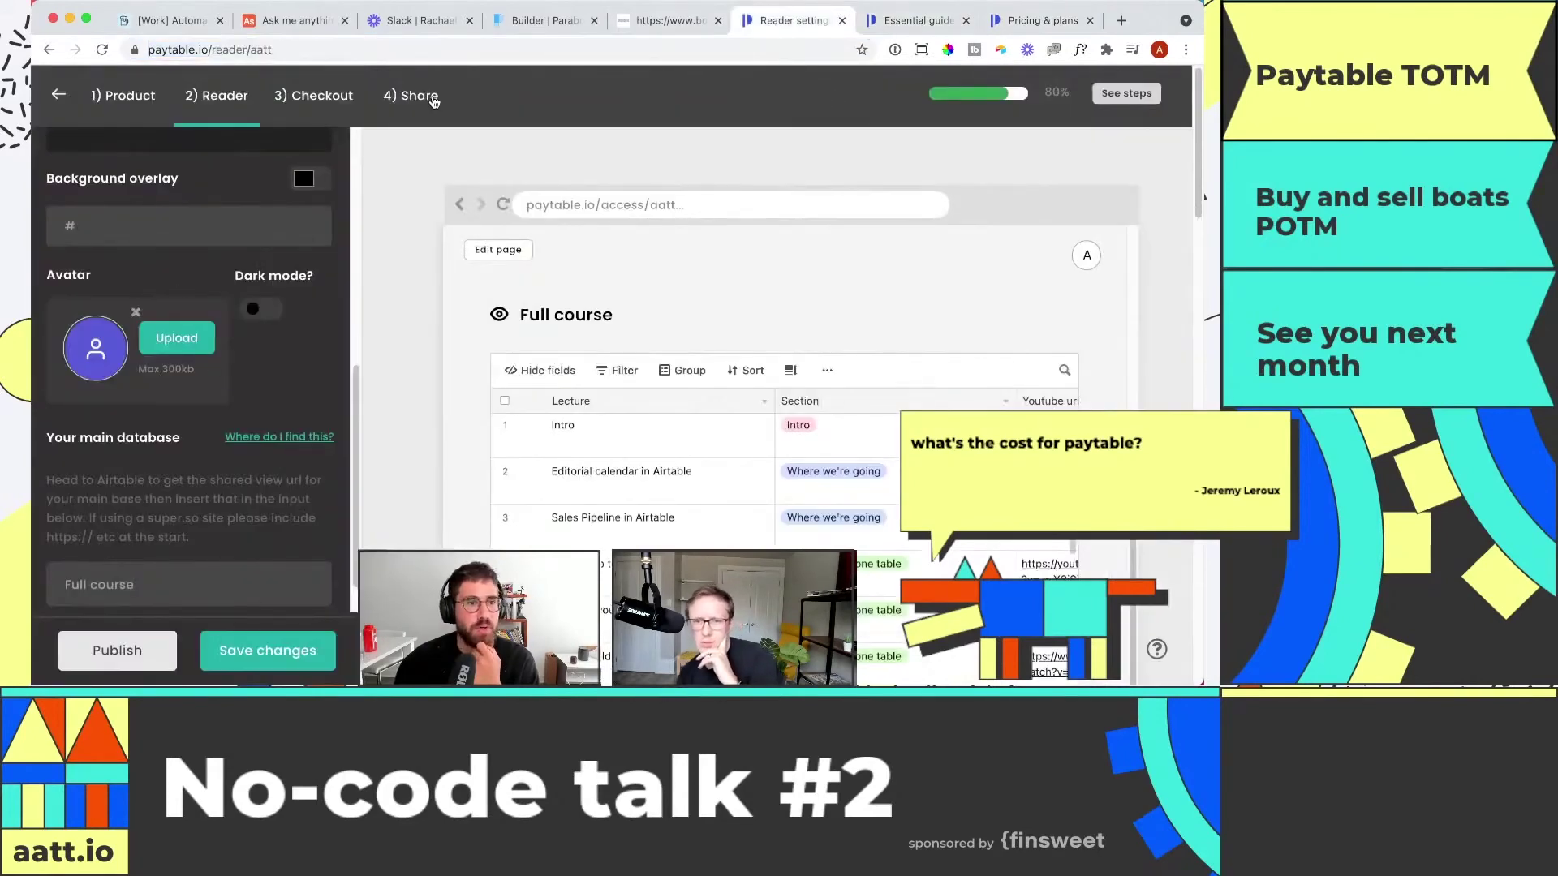
pyautogui.click(58, 95)
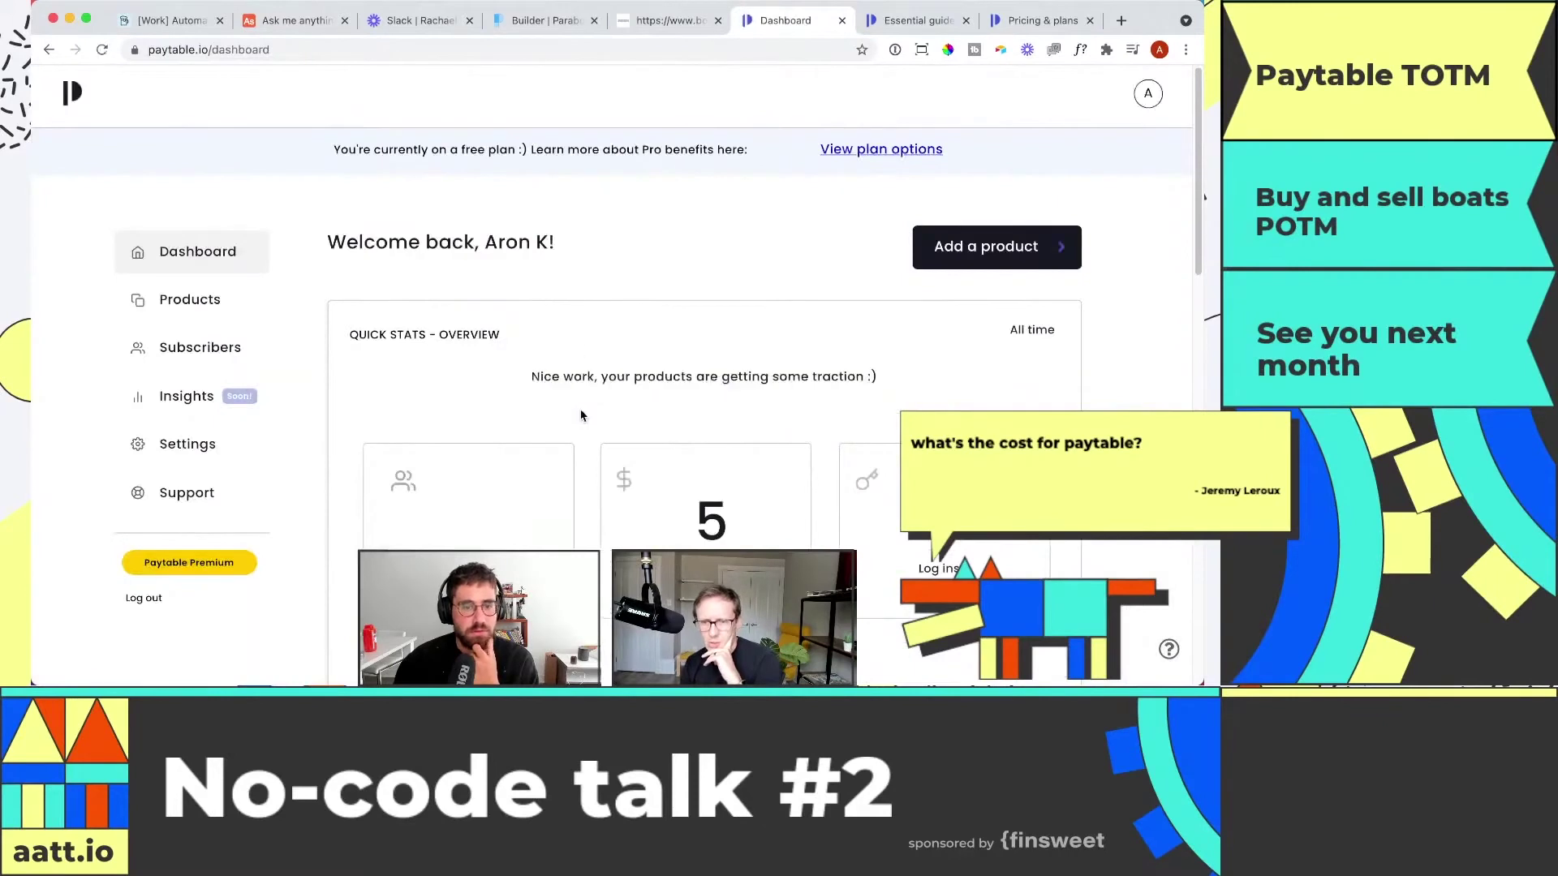
pyautogui.scroll(-3, 581, 411)
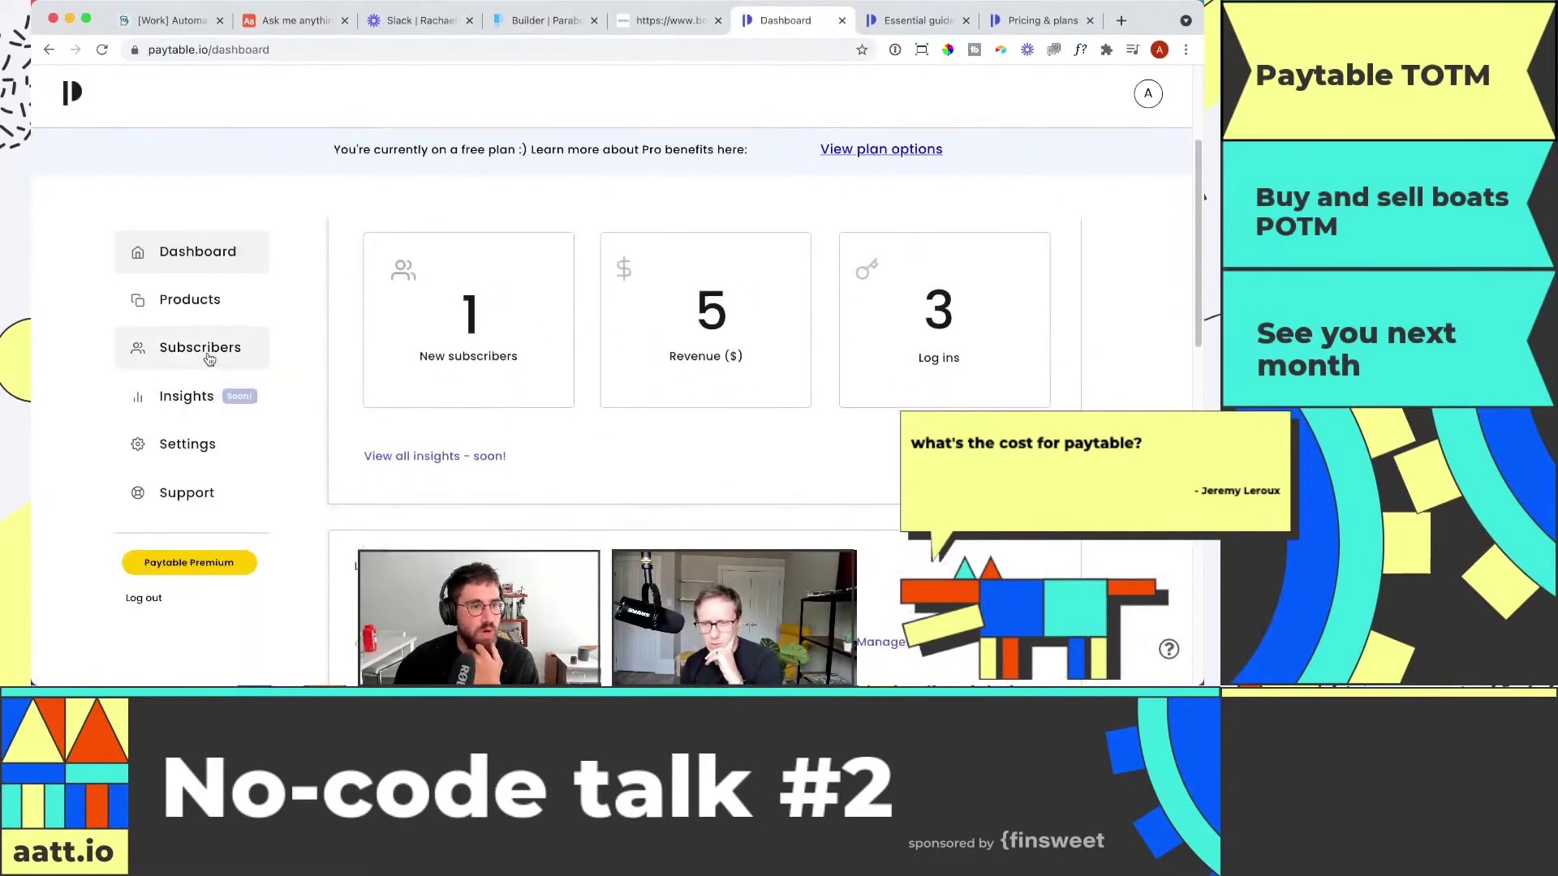
pyautogui.click(193, 302)
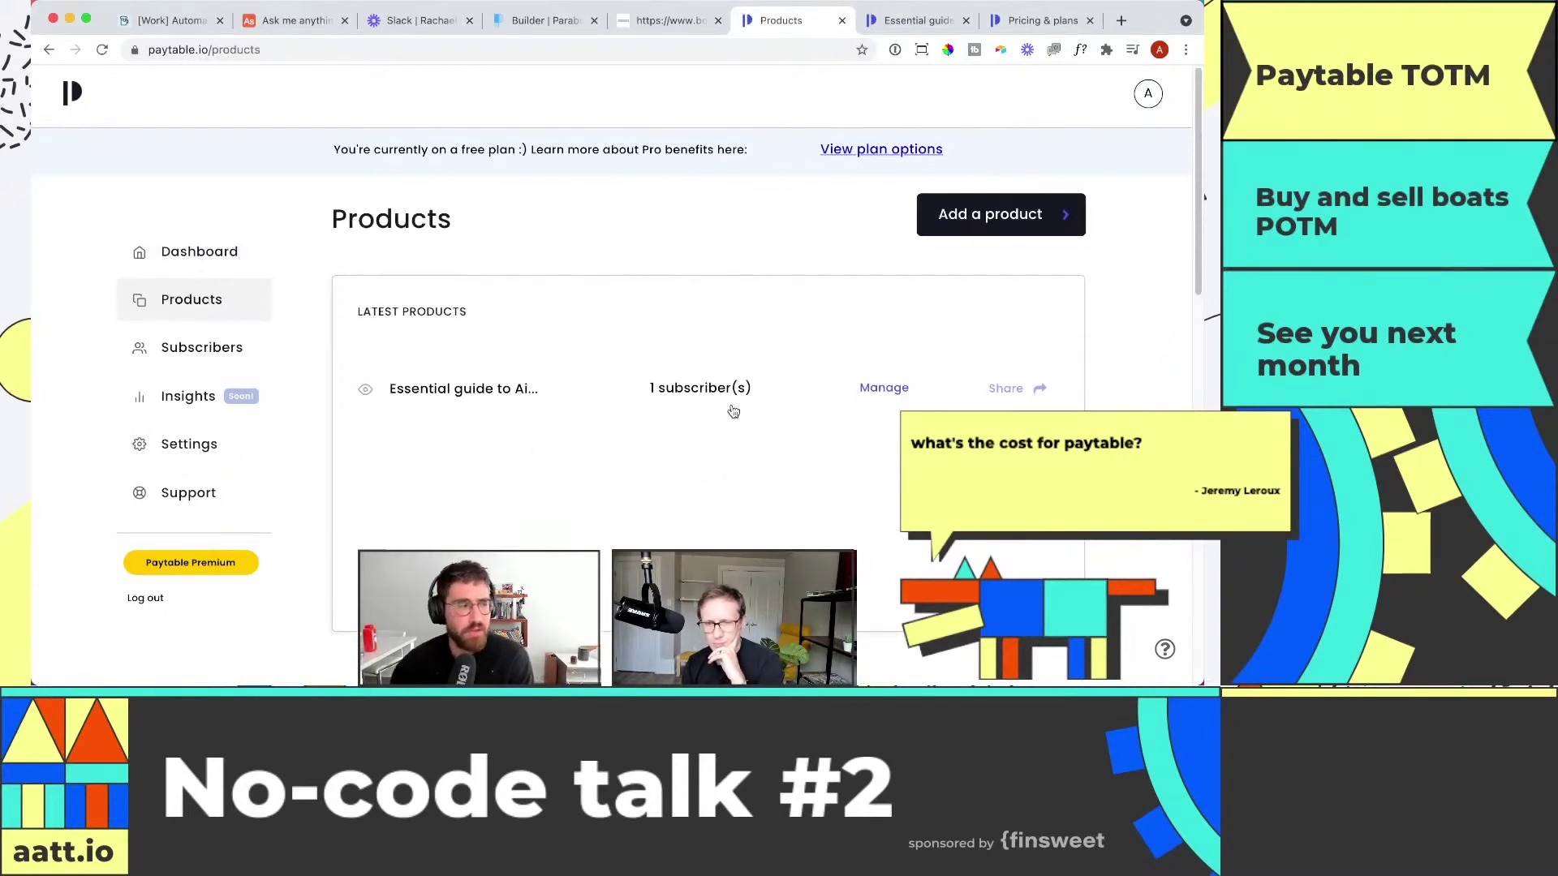
# - Open Subscribers to see the one Stripe subscriber who paid $5 for the course
pyautogui.click(222, 367)
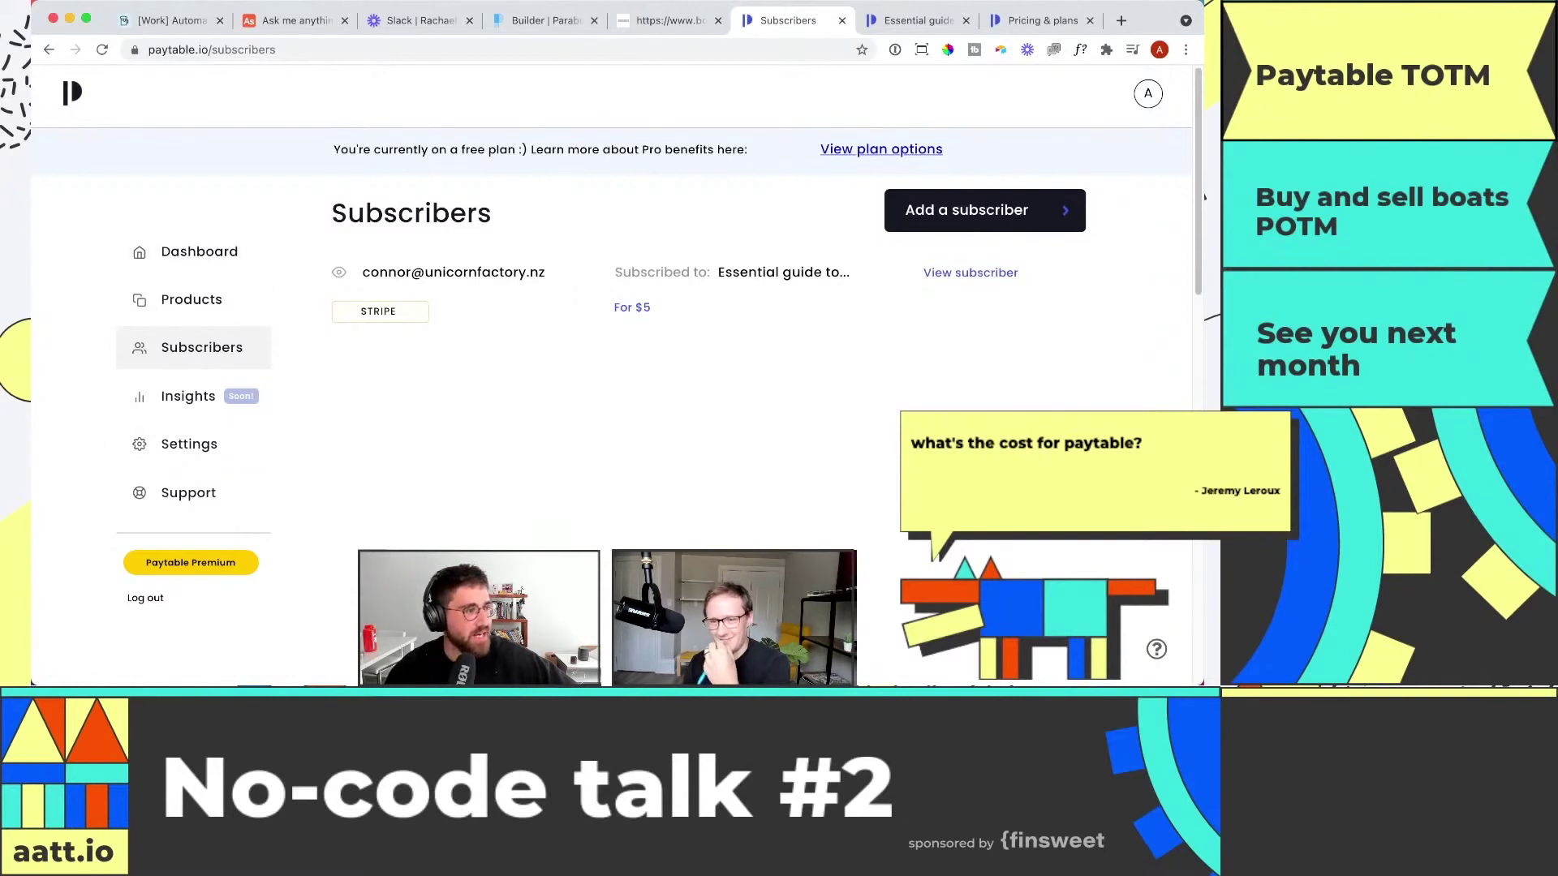
pyautogui.press('super+Tab')
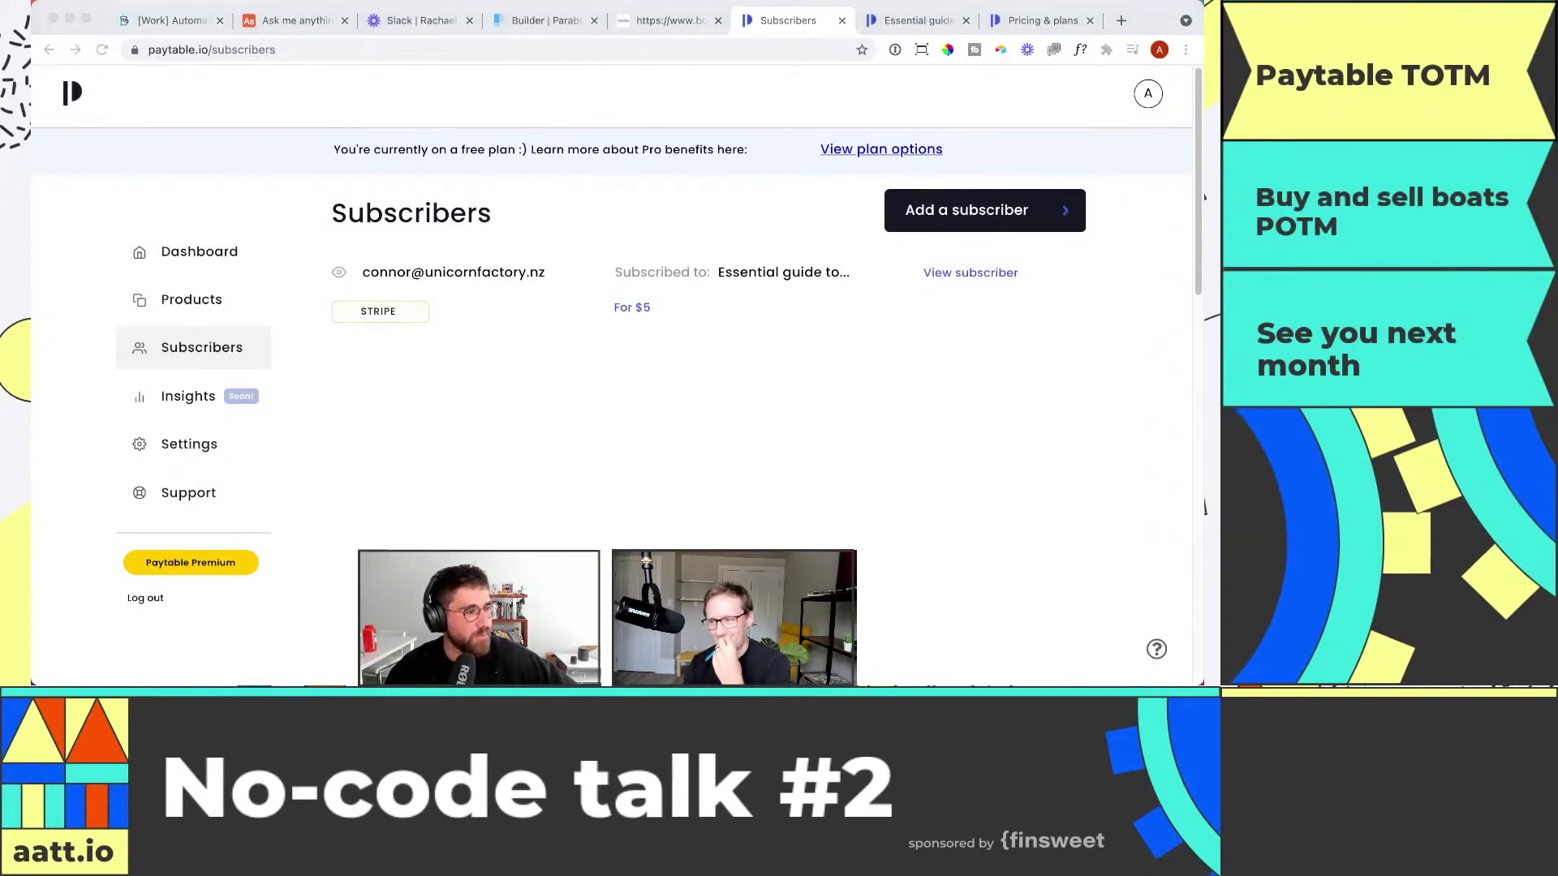
pyautogui.click(754, 517)
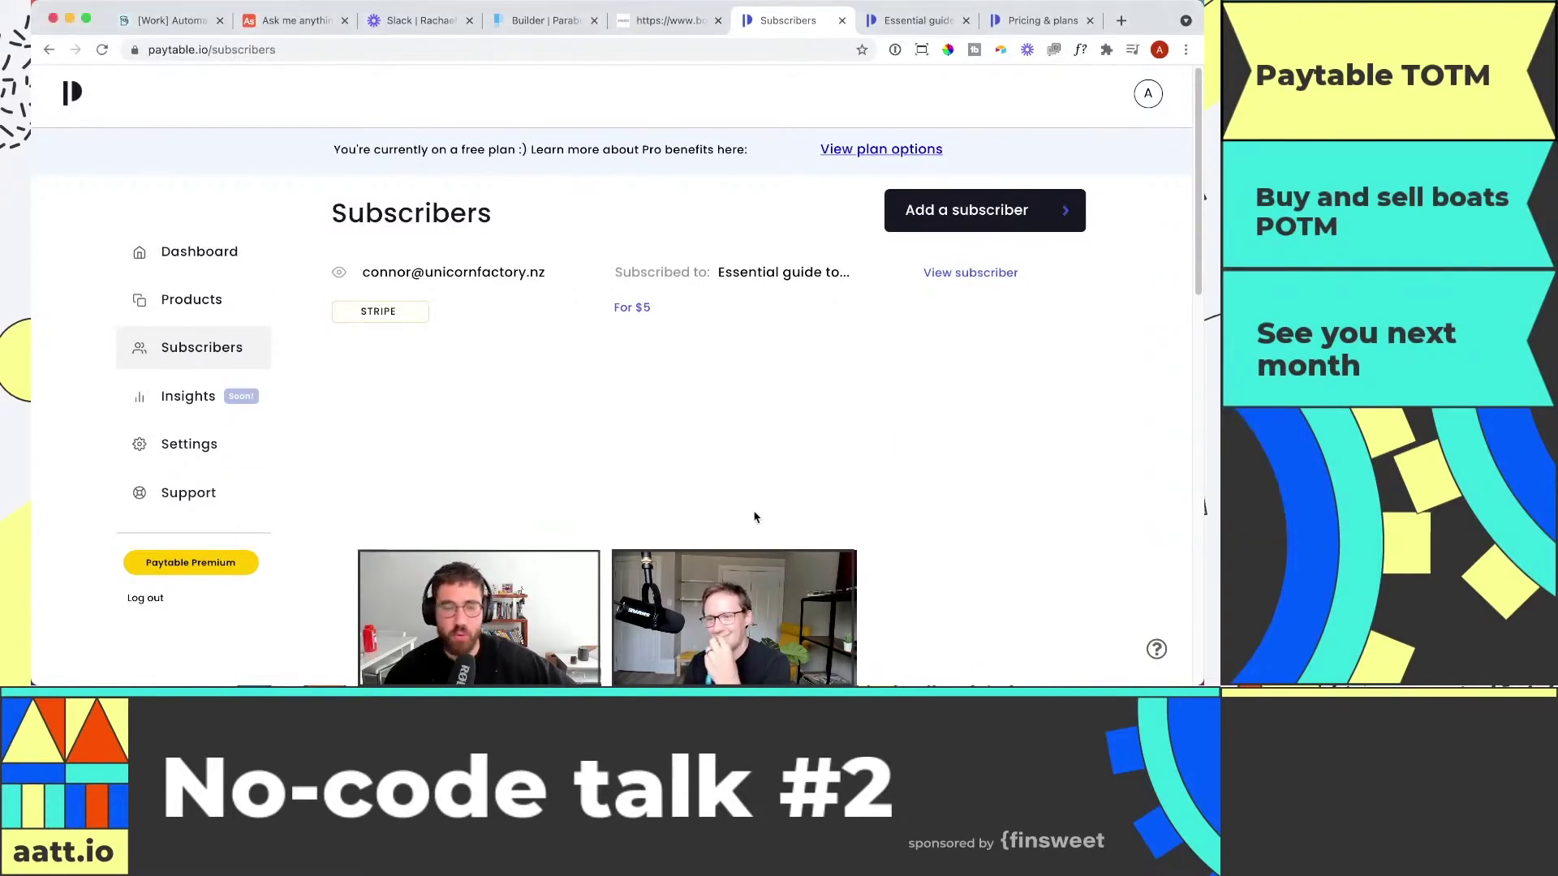